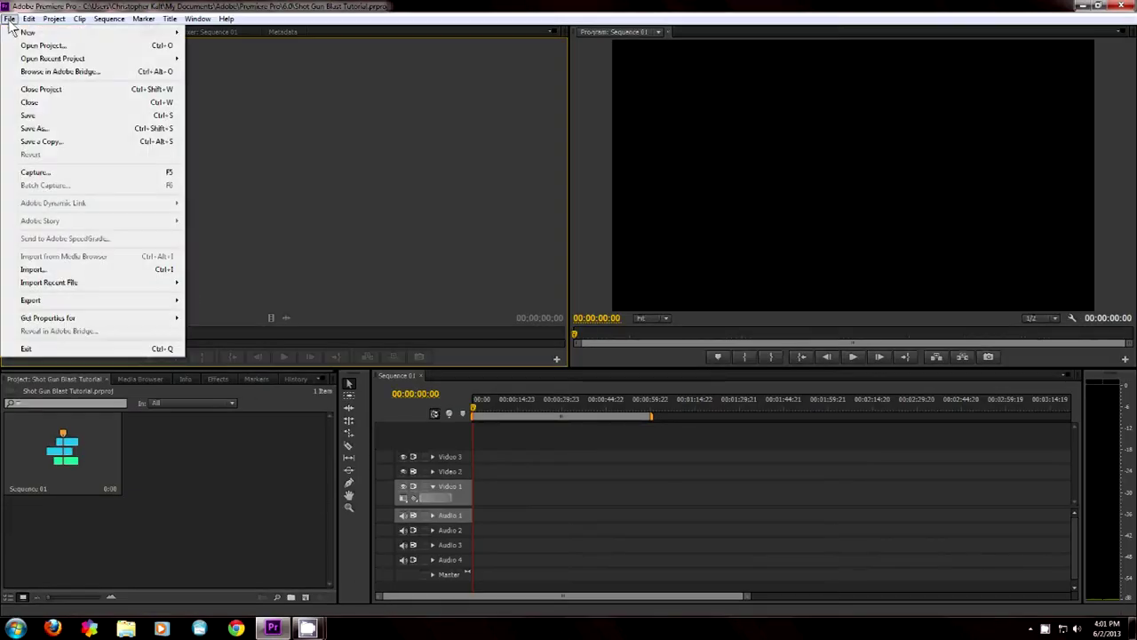
# Step: Import the Muzzle_Flash_04 and Dust_Blowout clips from the Sound Effects & Backgrounds folder
pyautogui.click(40, 269)
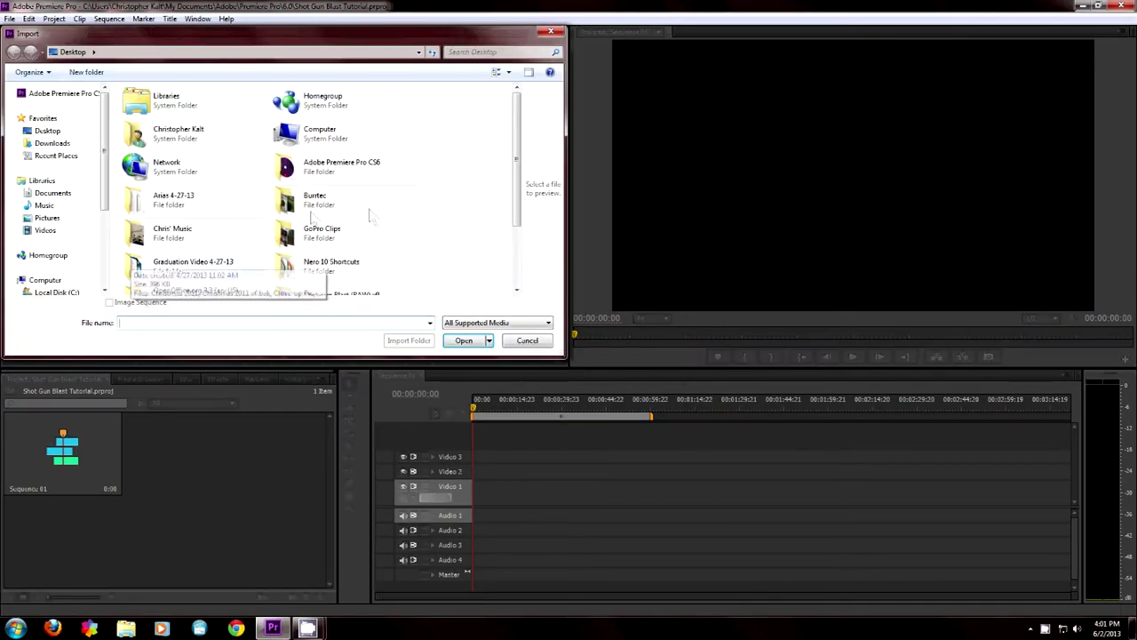
pyautogui.scroll(-3, 521, 208)
pyautogui.doubleClick(287, 260)
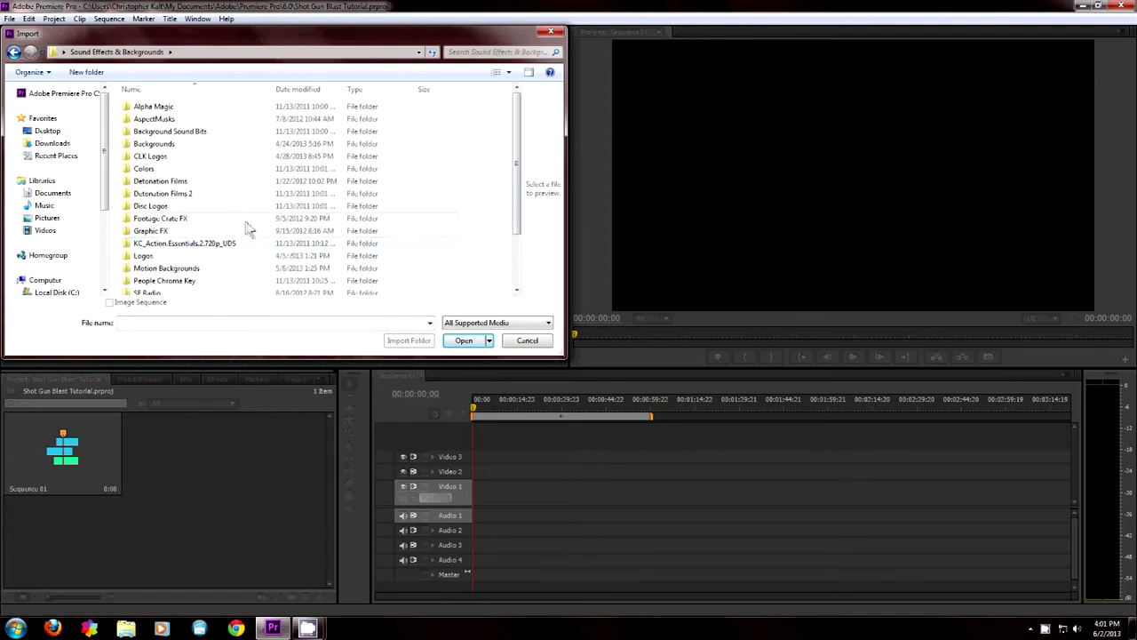
pyautogui.doubleClick(184, 243)
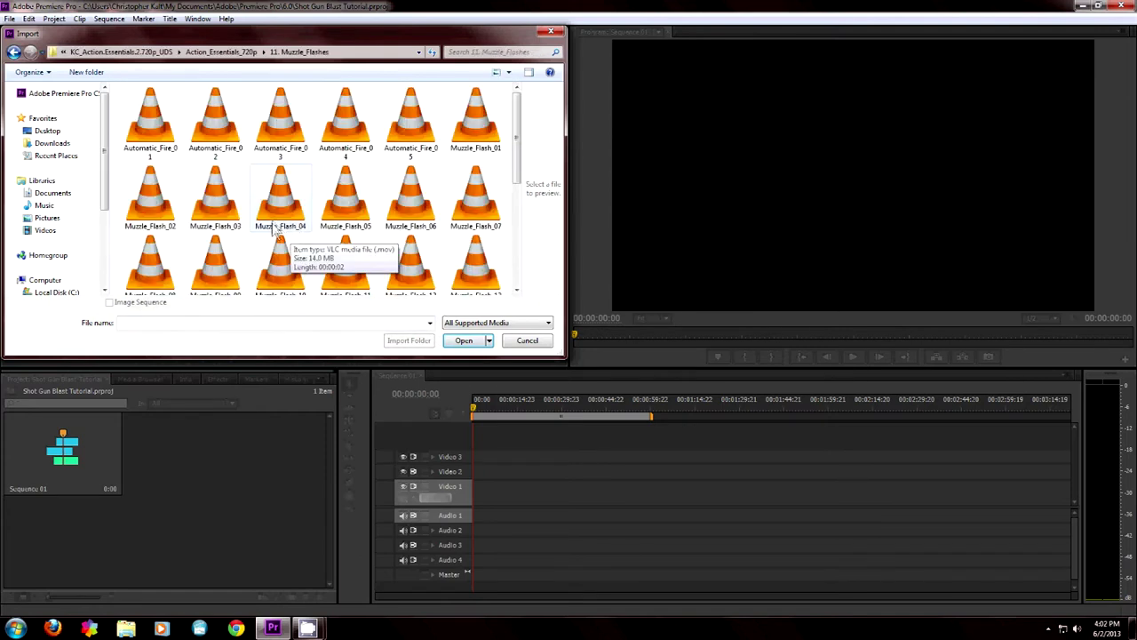
pyautogui.doubleClick(276, 230)
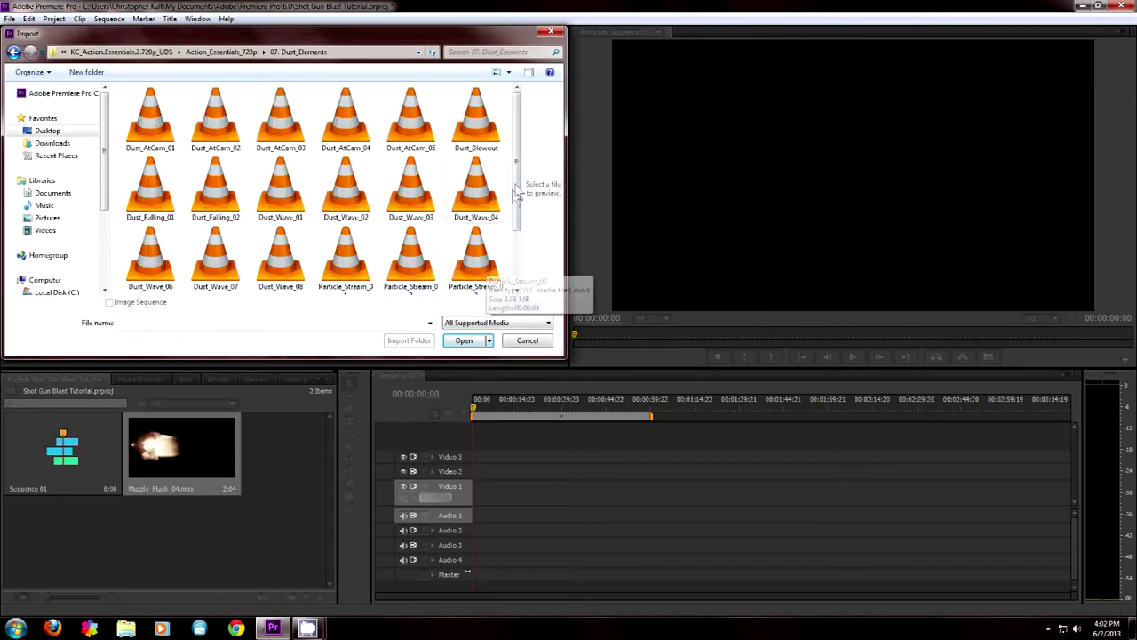
pyautogui.scroll(-3, 517, 193)
pyautogui.scroll(3, 525, 187)
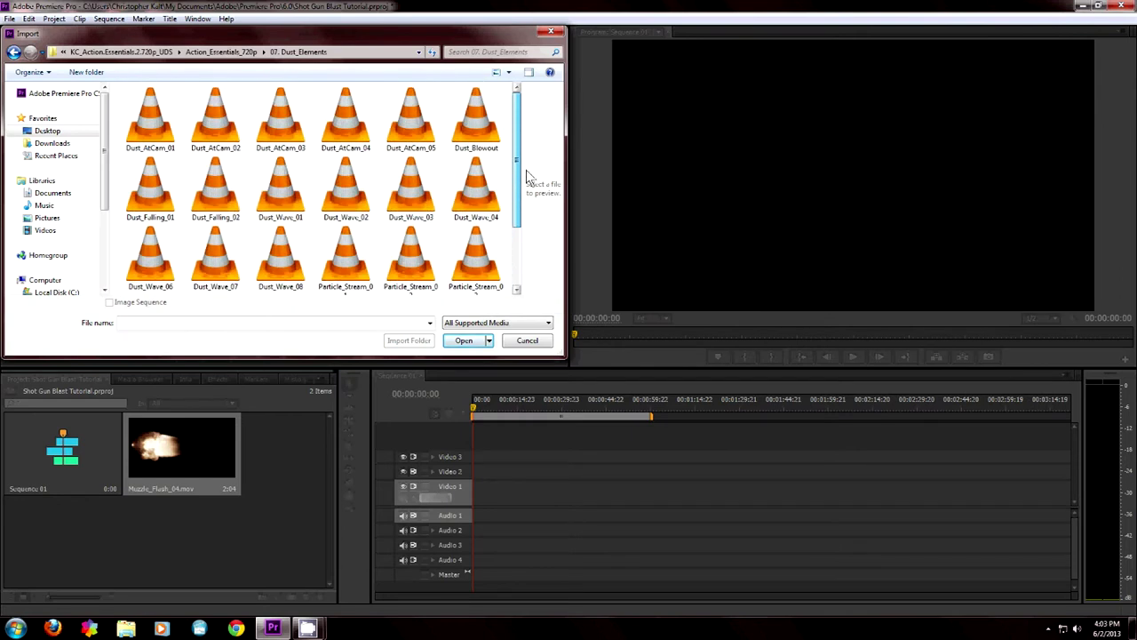
pyautogui.click(476, 120)
pyautogui.click(463, 340)
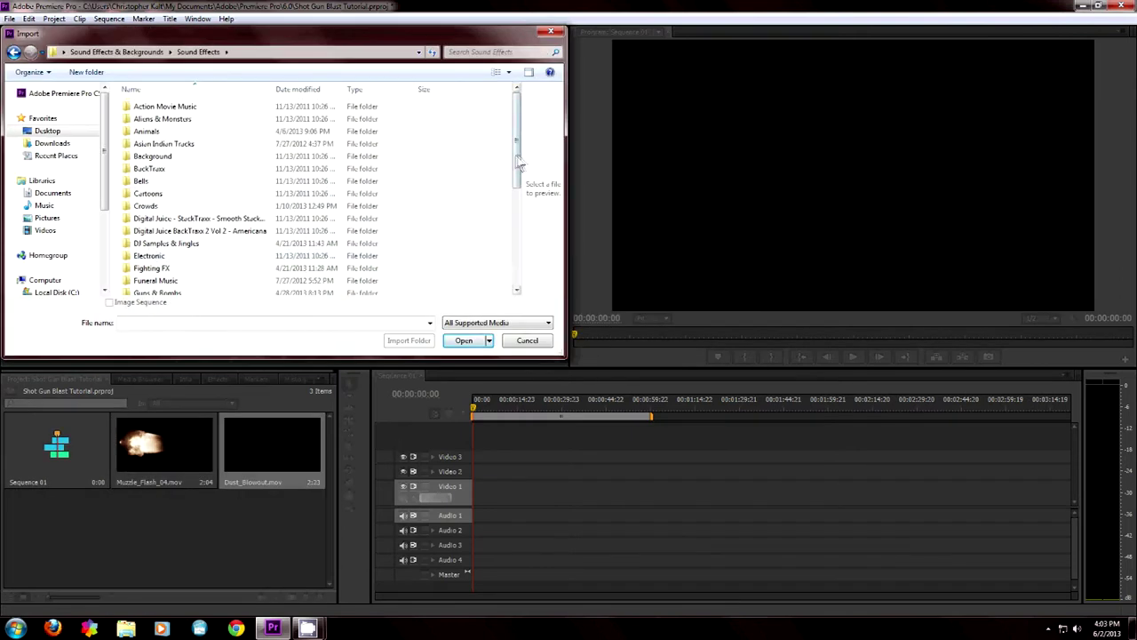
# Step: Import the shotgun sound from Guns & Bombs and GlassBreak.wav from Miscellaneous
pyautogui.scroll(-3, 520, 163)
pyautogui.doubleClick(156, 193)
pyautogui.scroll(-10, 251, 266)
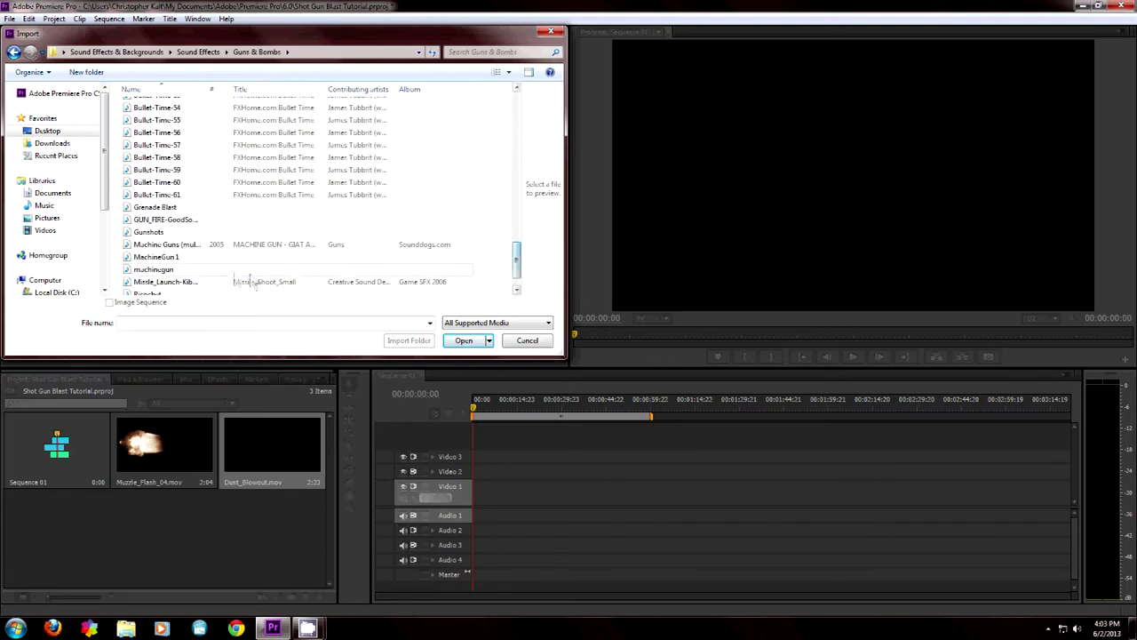
pyautogui.scroll(-1, 252, 281)
pyautogui.doubleClick(371, 267)
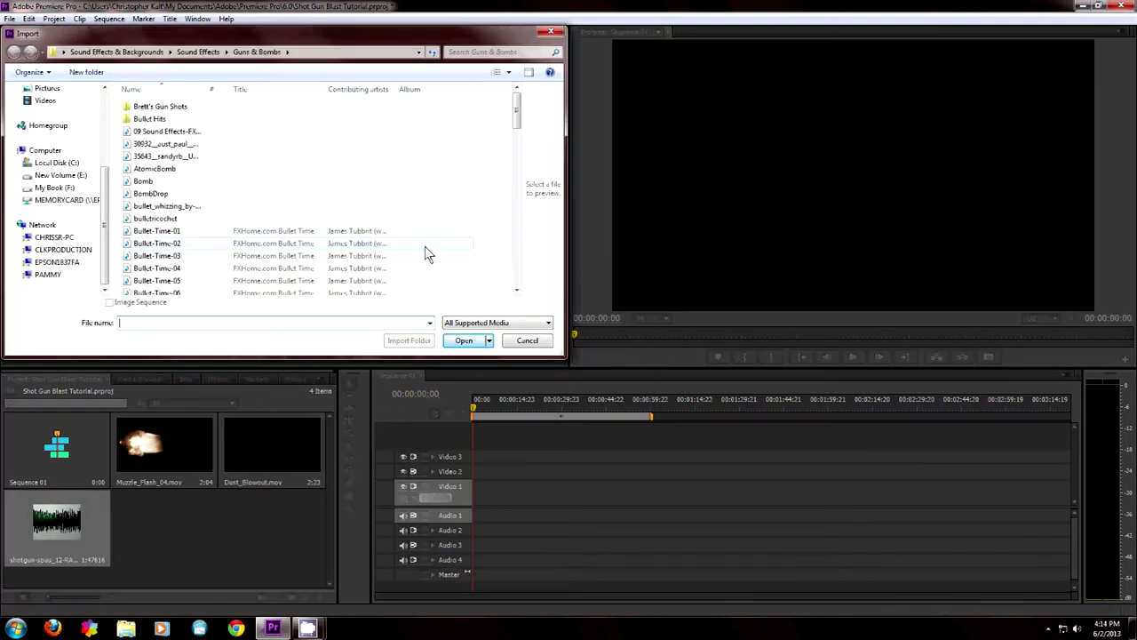
pyautogui.hotkey('alt', 'Up')
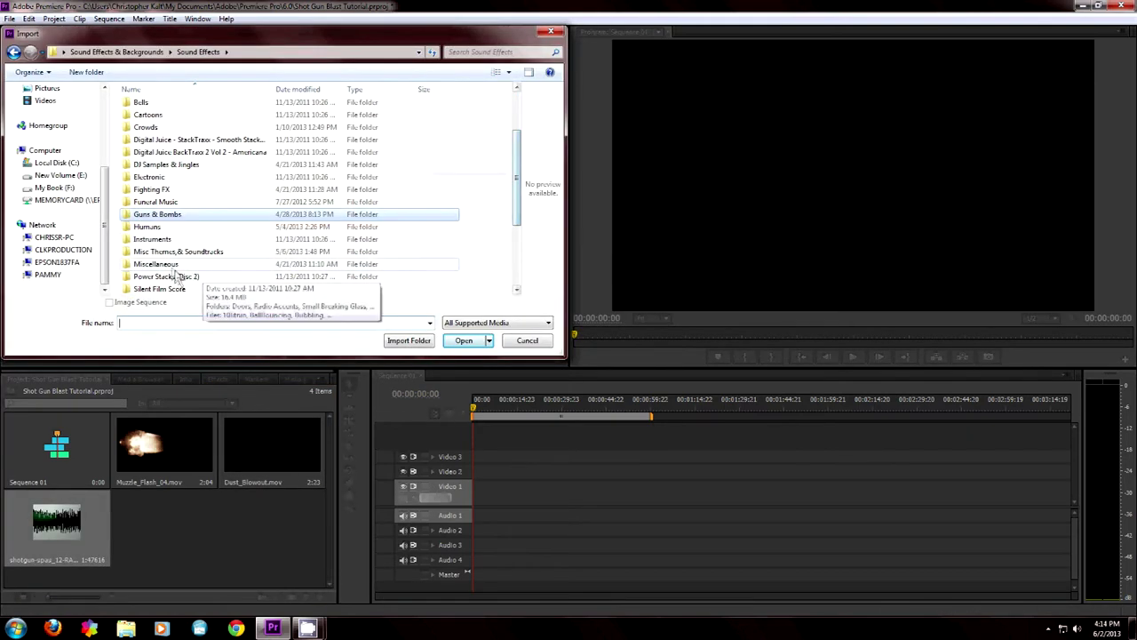
pyautogui.doubleClick(156, 264)
pyautogui.scroll(-5, 160, 214)
pyautogui.doubleClick(156, 196)
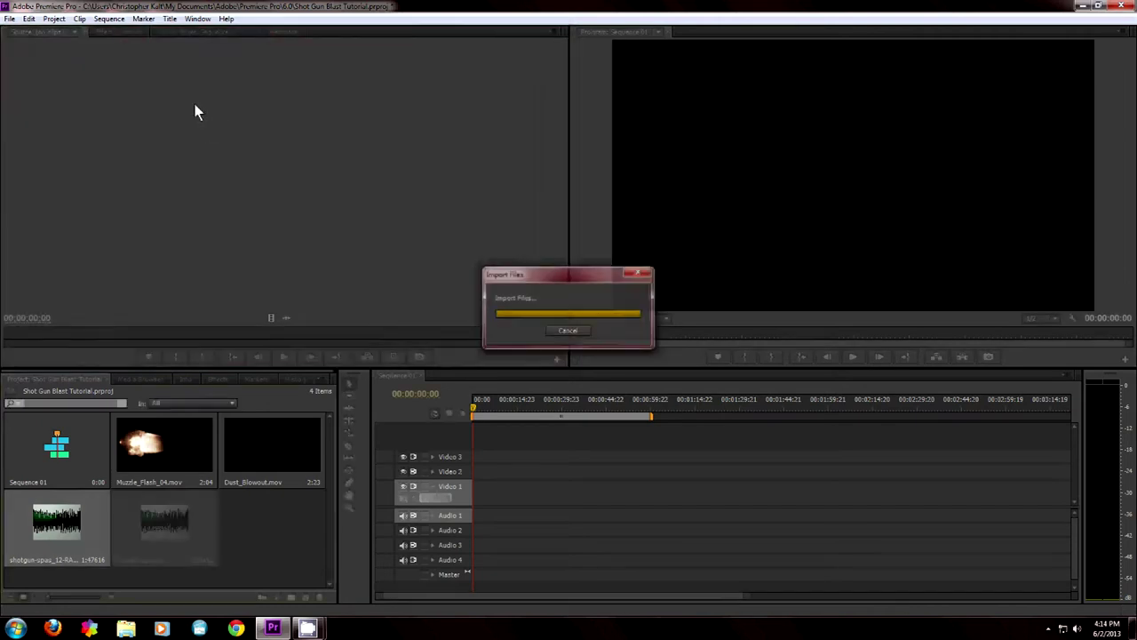
# Step: Import the Misfile452 audio file from the Sound Loops folder
pyautogui.hotkey('ctrl', 'i')
pyautogui.click(204, 51)
pyautogui.scroll(-2, 258, 218)
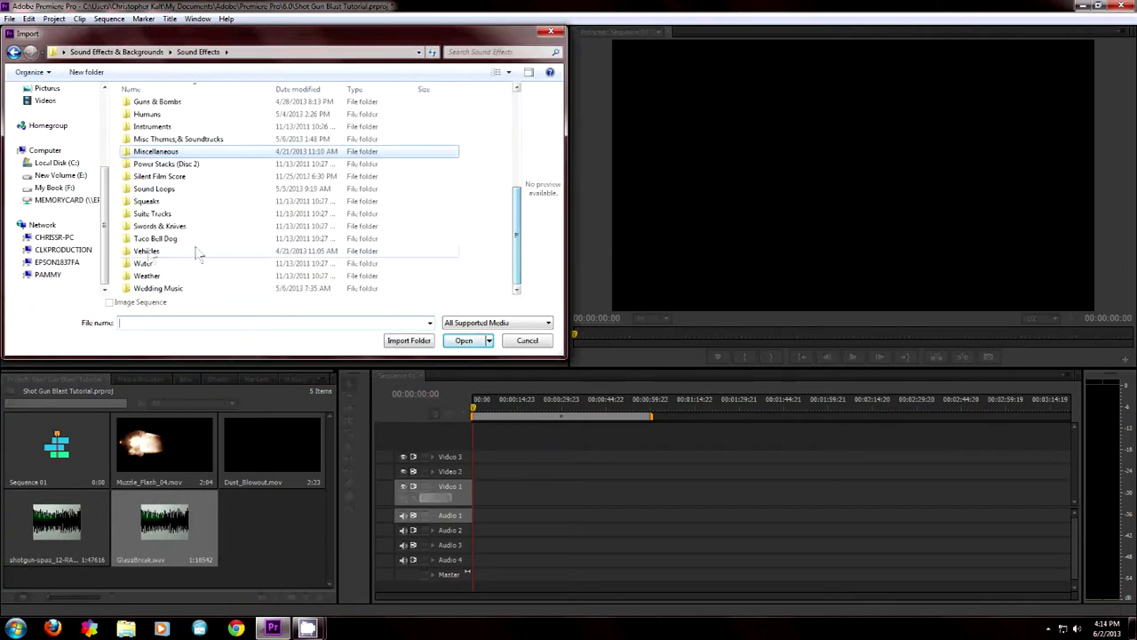
pyautogui.doubleClick(156, 181)
pyautogui.moveTo(519, 128); pyautogui.dragTo(517, 229)
pyautogui.click(426, 135)
pyautogui.click(464, 340)
# Step: Import the Shot gun Blast (RAW).MP4 footage from the GoPro Clips folder
pyautogui.hotkey('ctrl', 'i')
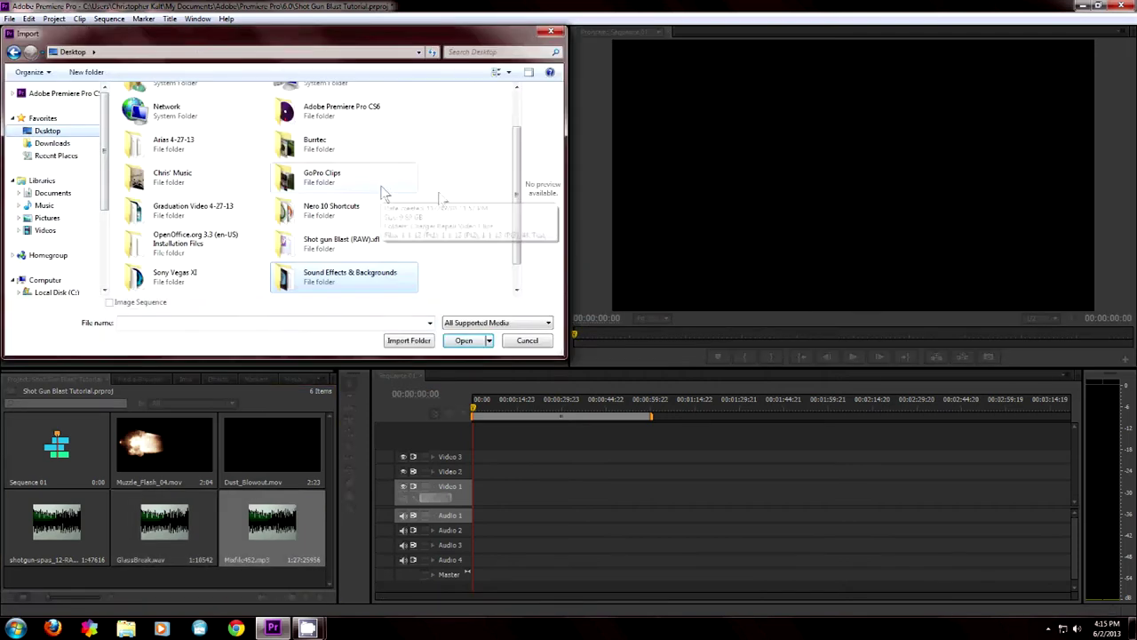
pyautogui.doubleClick(320, 177)
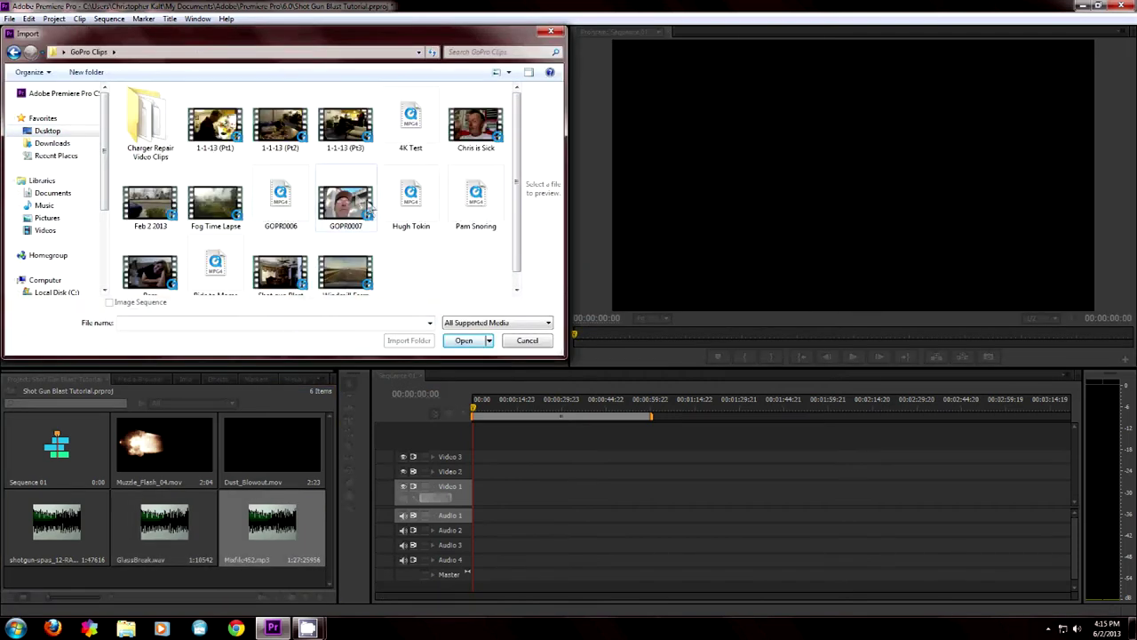
pyautogui.scroll(-1, 281, 257)
pyautogui.doubleClick(280, 264)
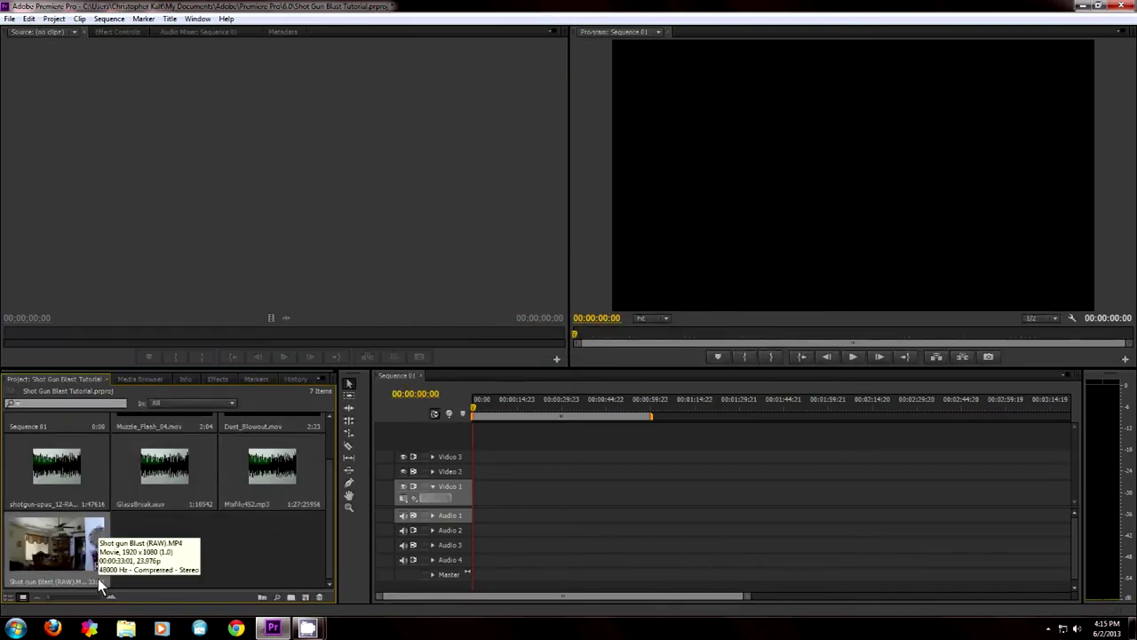
# Step: Drop Shot gun Blast (RAW).MP4 into Sequence 01, changing the sequence settings to match it
pyautogui.moveTo(53, 580); pyautogui.dragTo(473, 516)
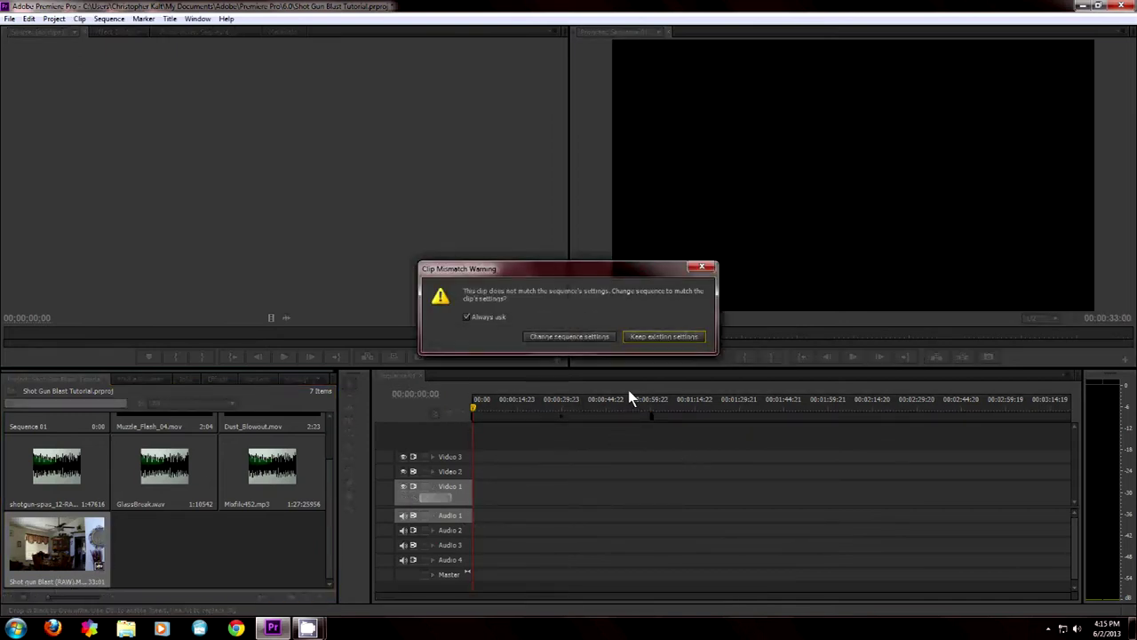
pyautogui.click(580, 337)
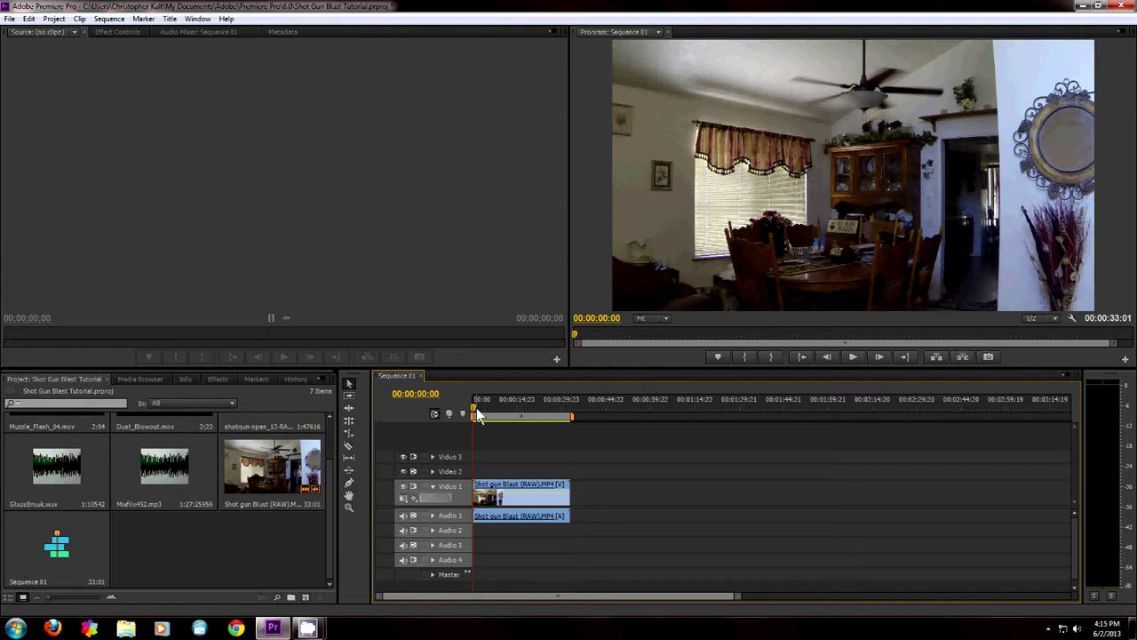
# Step: Scrub the shotgun footage and trim its start to the playhead at 00:00:18:20
pyautogui.moveTo(475, 412); pyautogui.dragTo(561, 414)
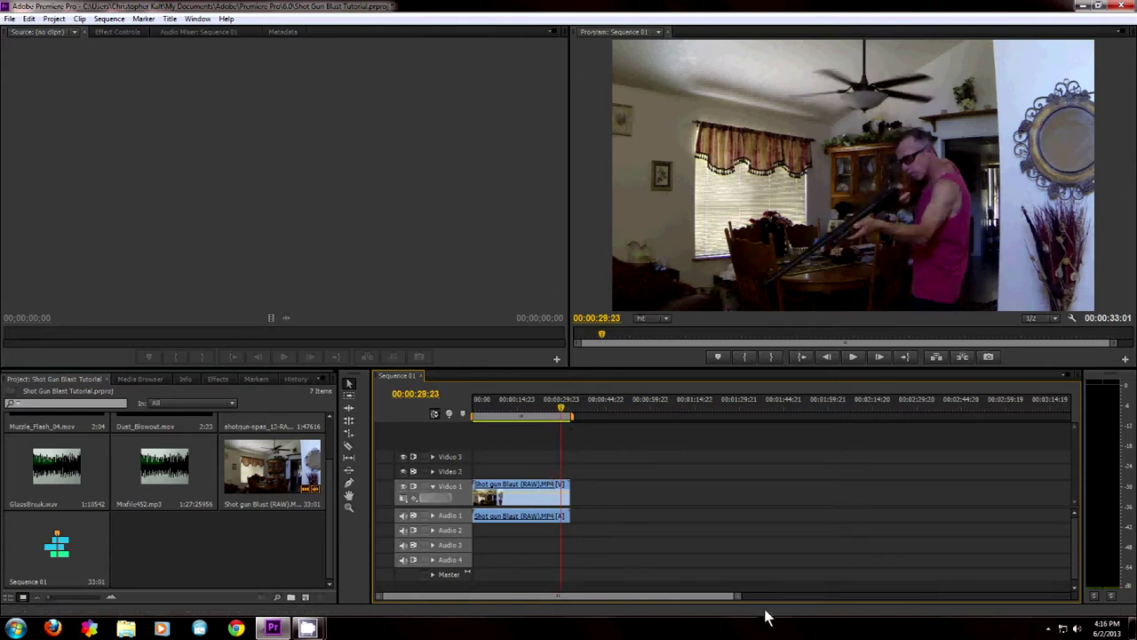
pyautogui.moveTo(742, 597); pyautogui.dragTo(651, 595)
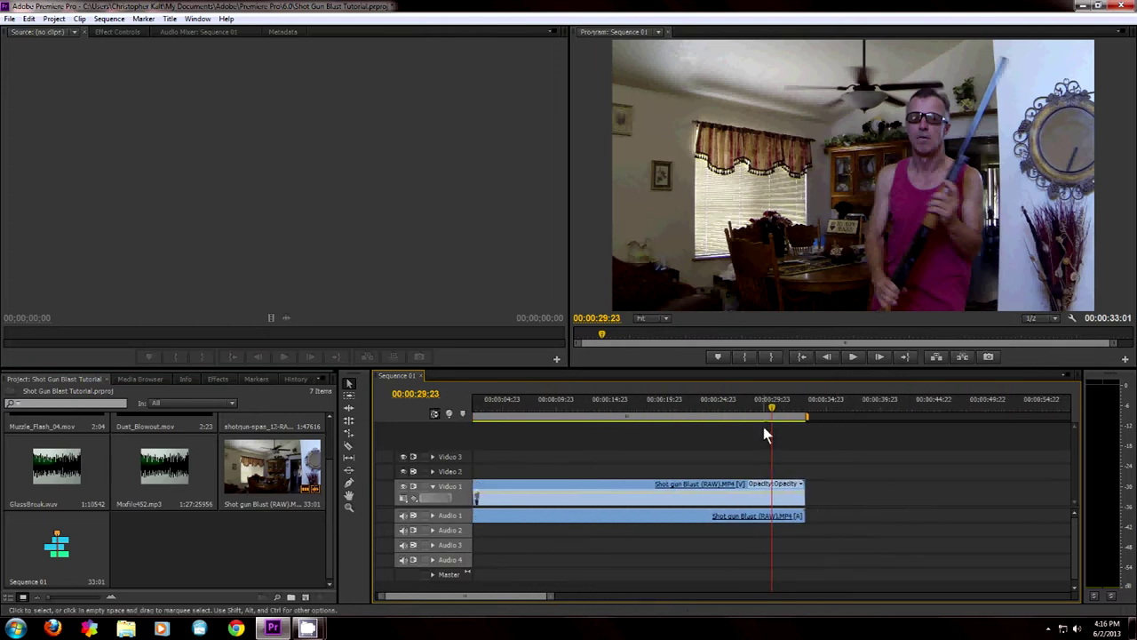
pyautogui.moveTo(774, 409); pyautogui.dragTo(592, 423)
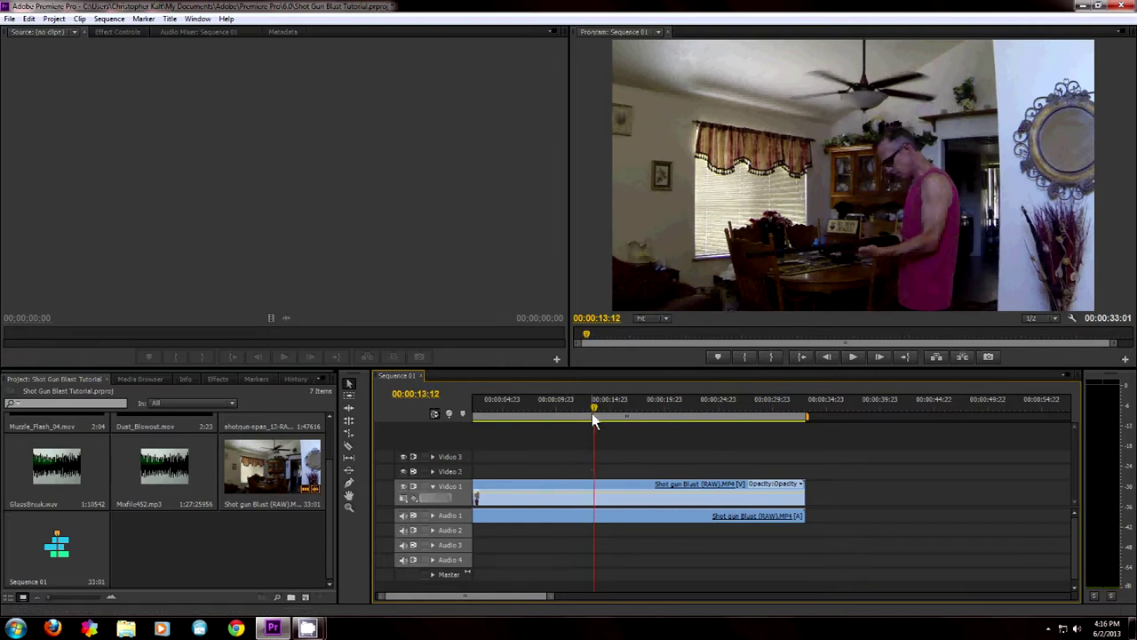
pyautogui.moveTo(595, 416); pyautogui.dragTo(652, 407)
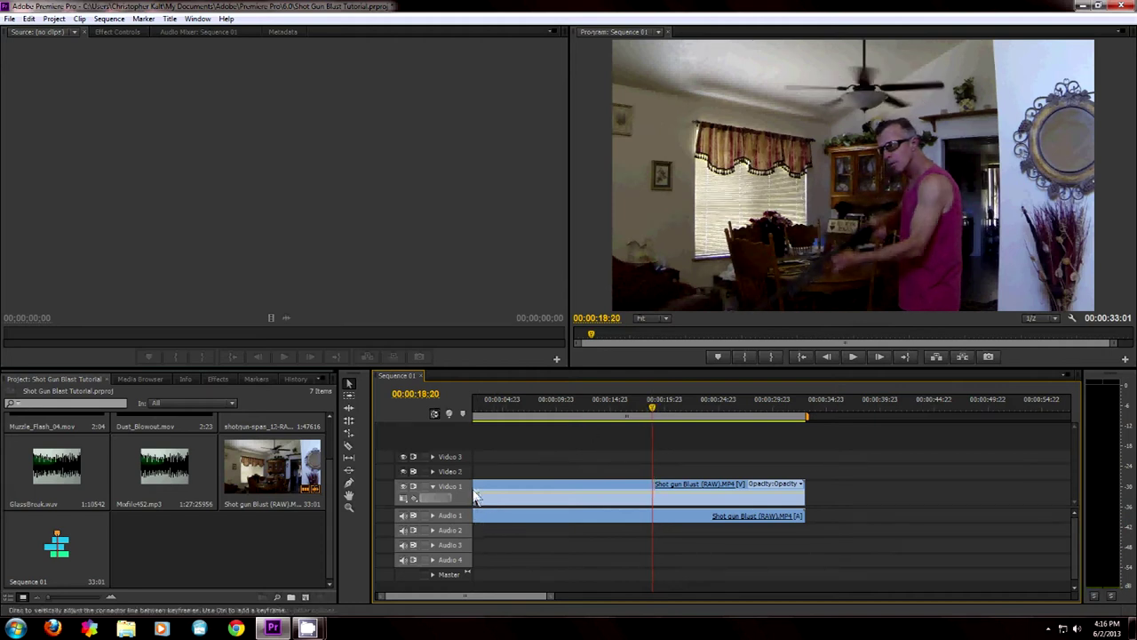
pyautogui.moveTo(477, 495); pyautogui.dragTo(751, 494)
# Step: Test the clip's opacity, restore it to 100, and move the trimmed clip to the sequence start
pyautogui.click(803, 500)
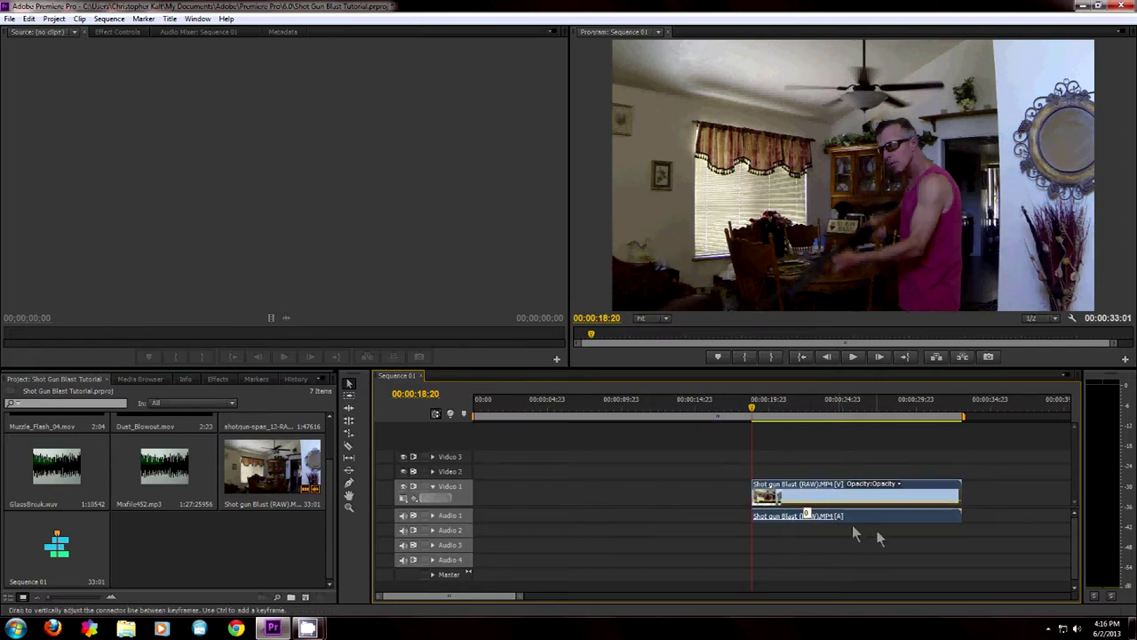
pyautogui.moveTo(819, 538); pyautogui.dragTo(820, 538)
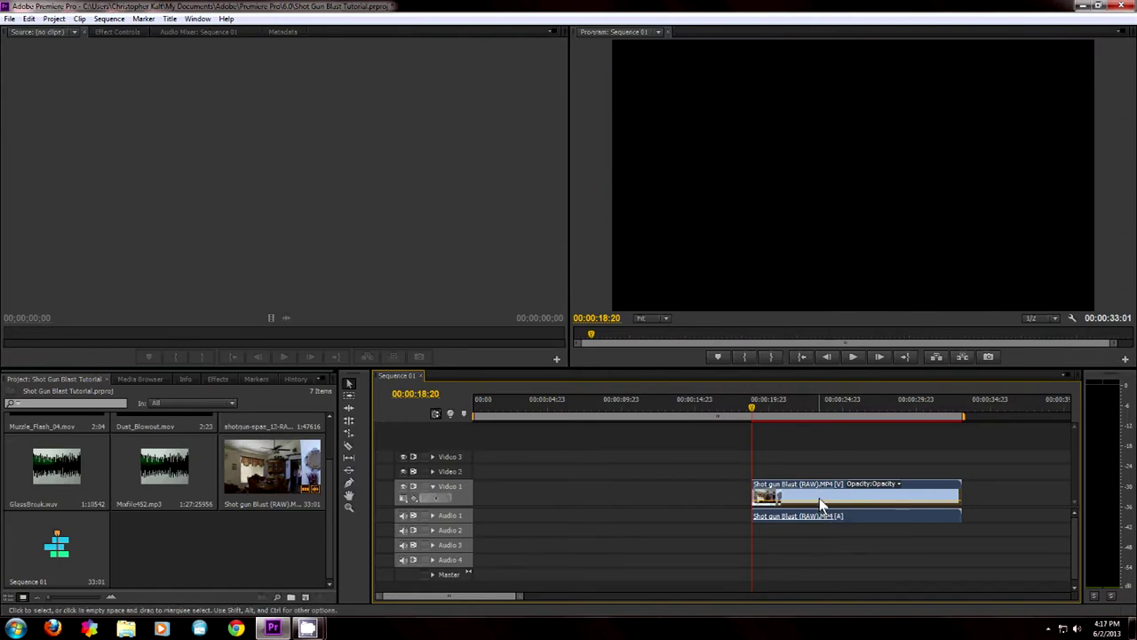
pyautogui.moveTo(819, 502); pyautogui.dragTo(814, 438)
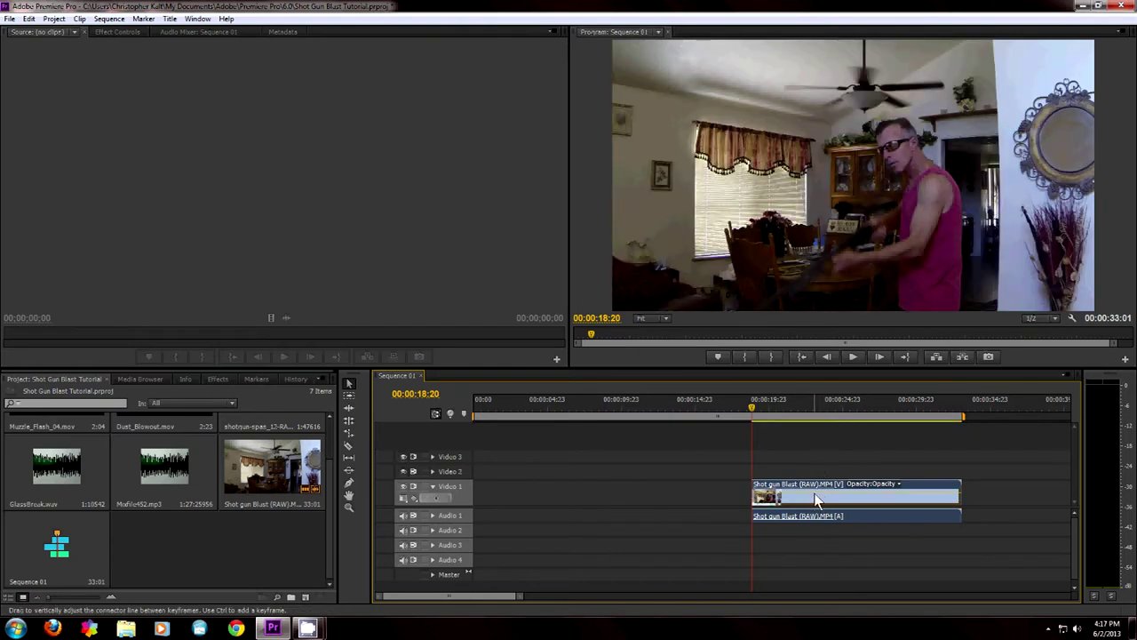
pyautogui.moveTo(807, 499); pyautogui.dragTo(480, 476)
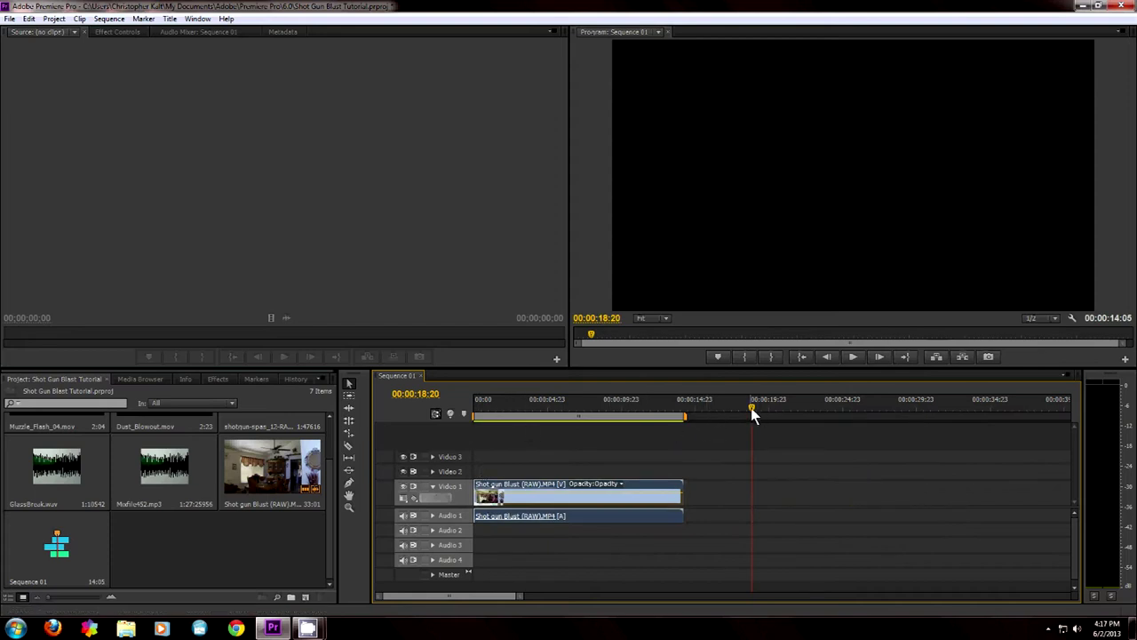
pyautogui.moveTo(752, 408); pyautogui.dragTo(436, 417)
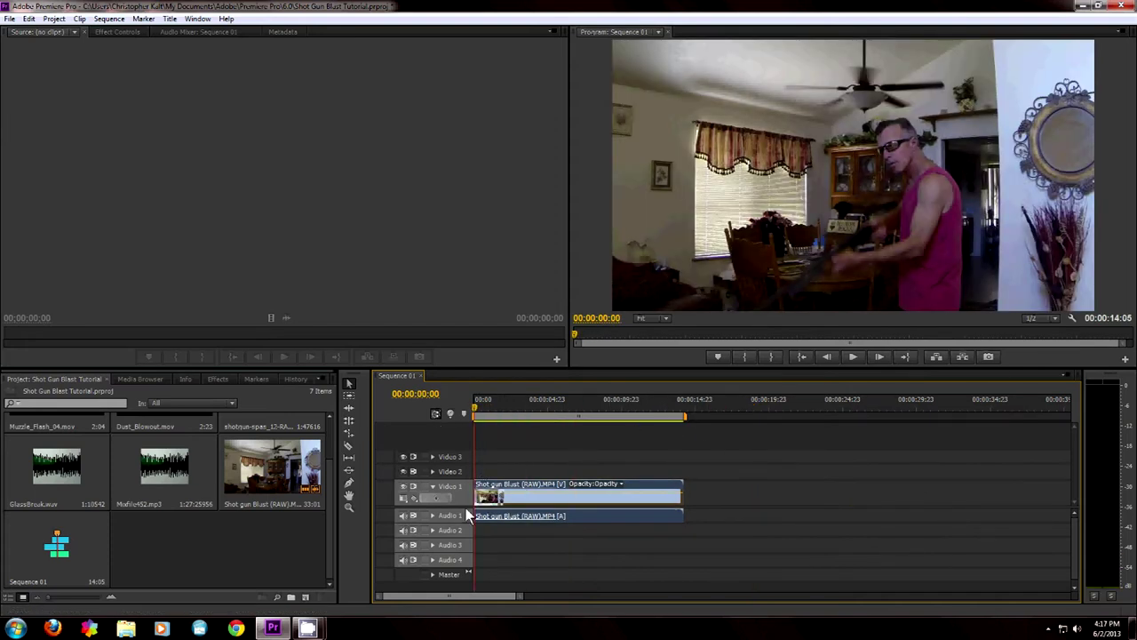
# Step: Trim the shotgun clip's end to 6:21 and drop Muzzle_Flash_04.mov onto Video 2
pyautogui.click(432, 517)
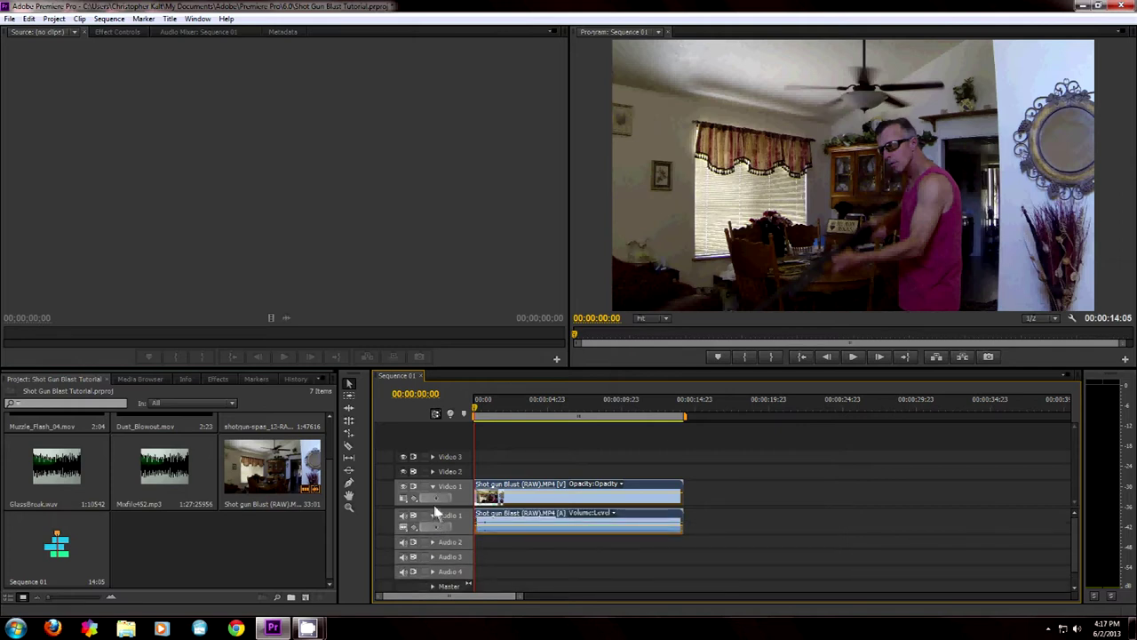
pyautogui.moveTo(682, 494); pyautogui.dragTo(579, 495)
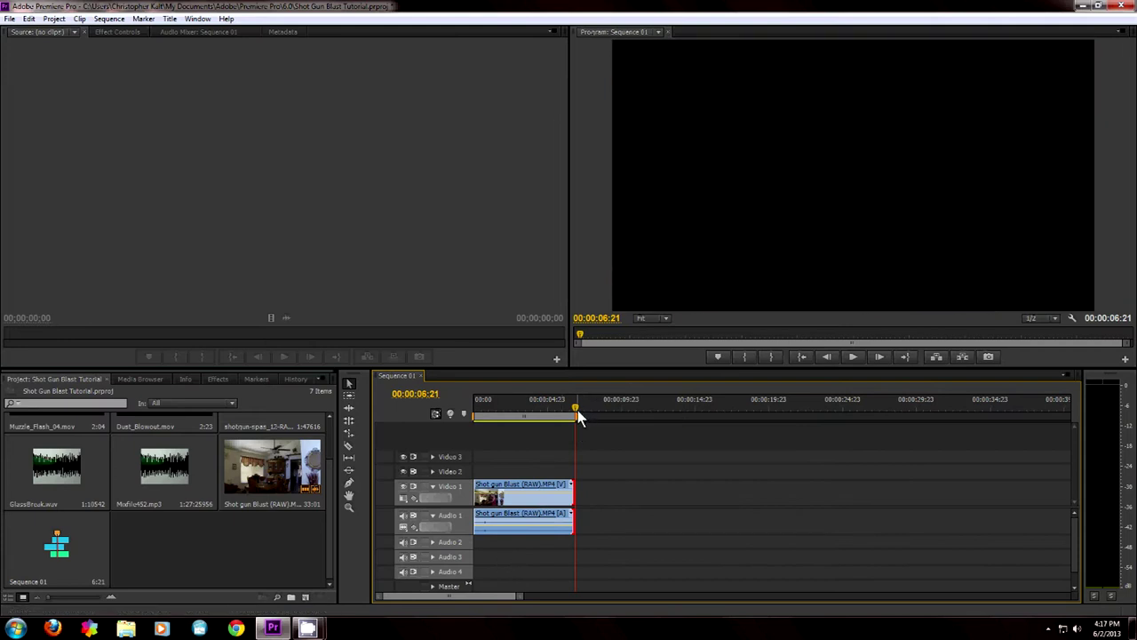
pyautogui.press('Home')
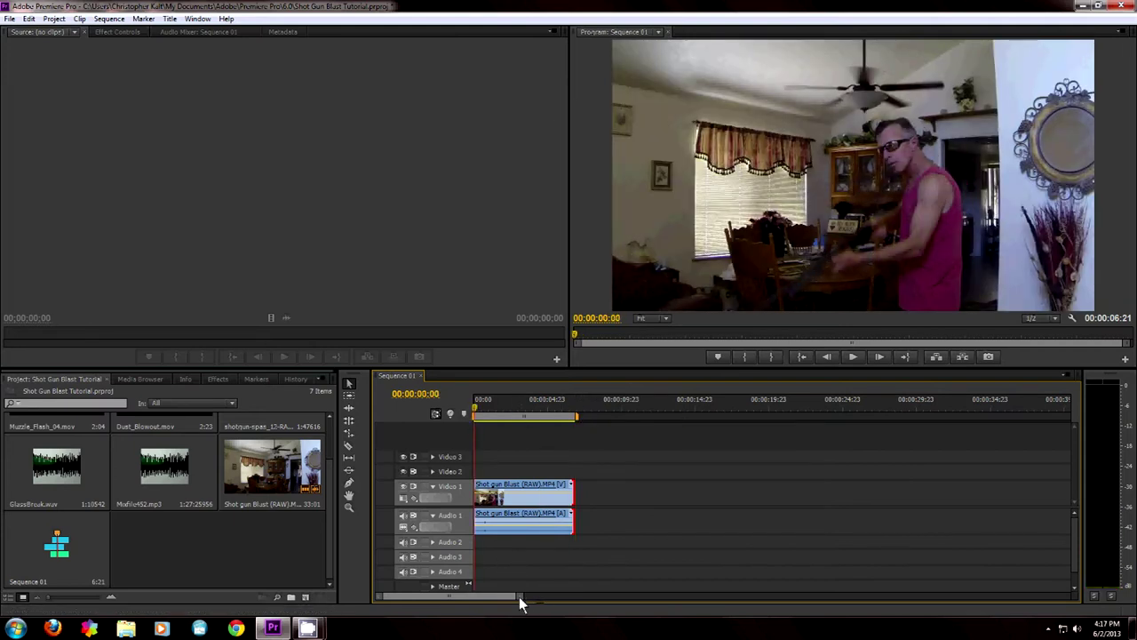
pyautogui.moveTo(519, 603); pyautogui.dragTo(474, 602)
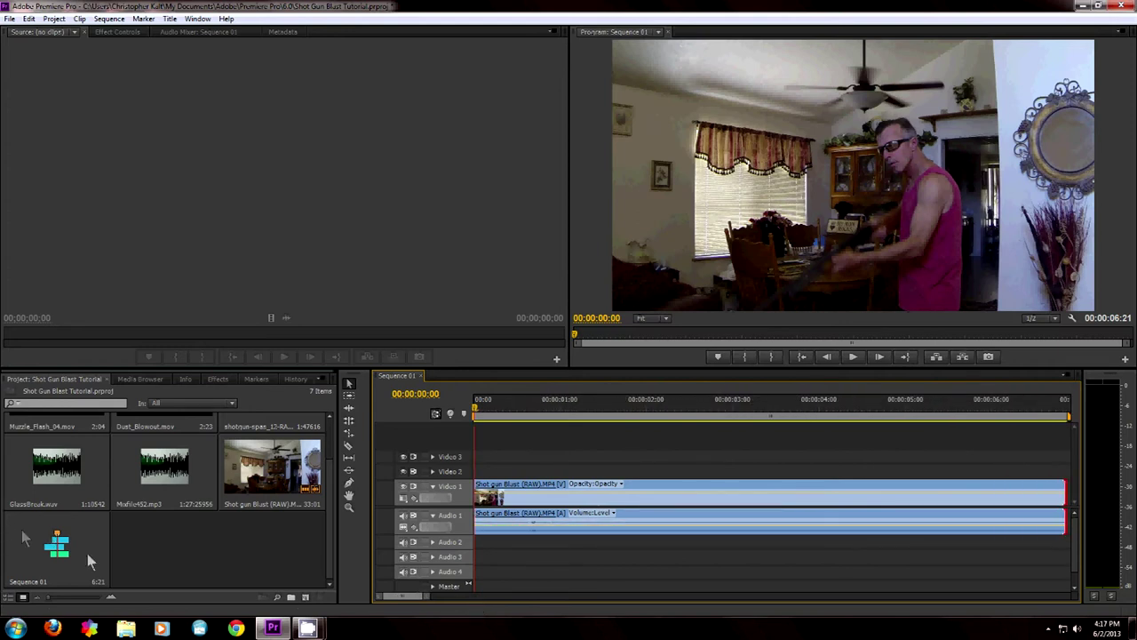
pyautogui.moveTo(331, 482); pyautogui.dragTo(332, 438)
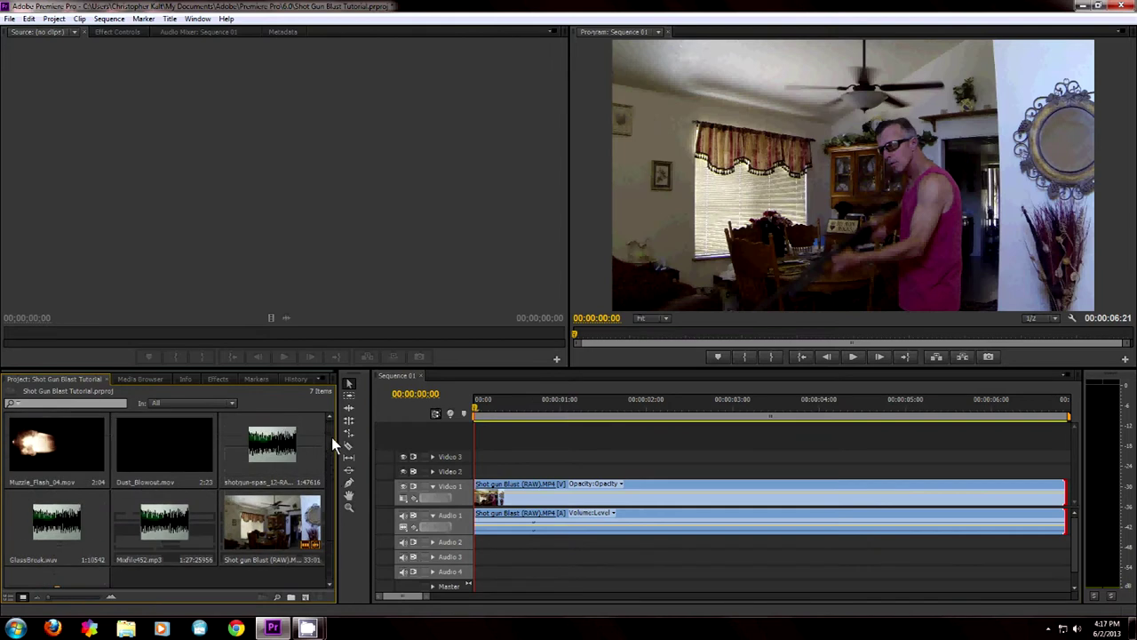
pyautogui.moveTo(66, 469); pyautogui.dragTo(486, 469)
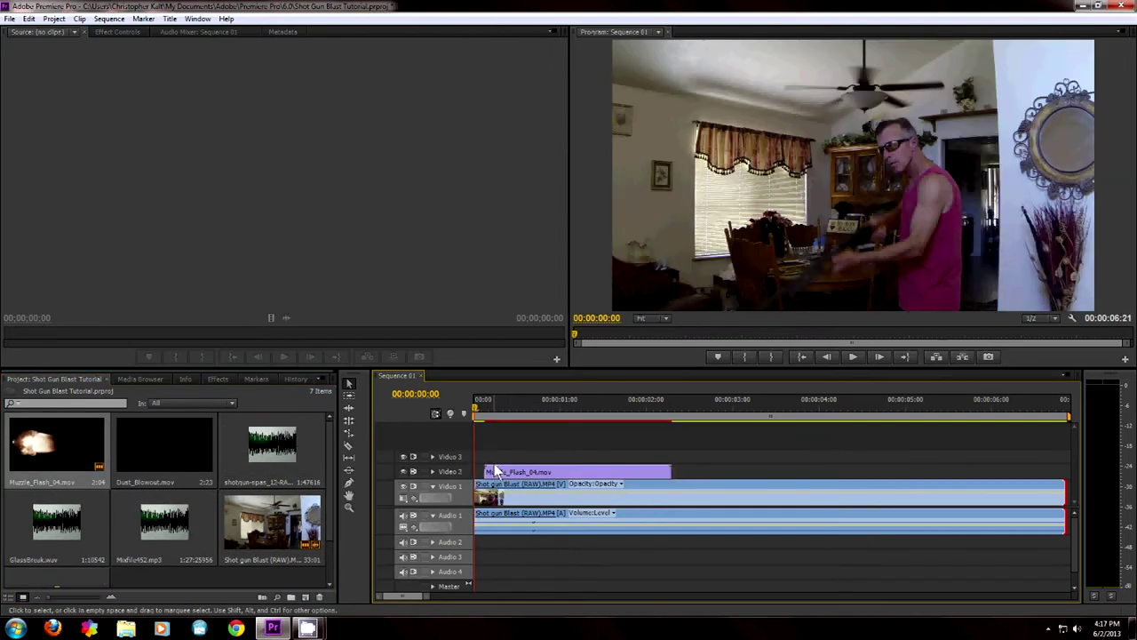
# Step: Slide Muzzle_Flash_04.mov on Video 2 so it begins at 00:00:05:13, when the gun fires
pyautogui.moveTo(476, 414)
pyautogui.mouseDown()
pyautogui.moveTo(542, 413)
pyautogui.moveTo(648, 436)
pyautogui.moveTo(483, 436)
pyautogui.moveTo(487, 410)
pyautogui.mouseUp()
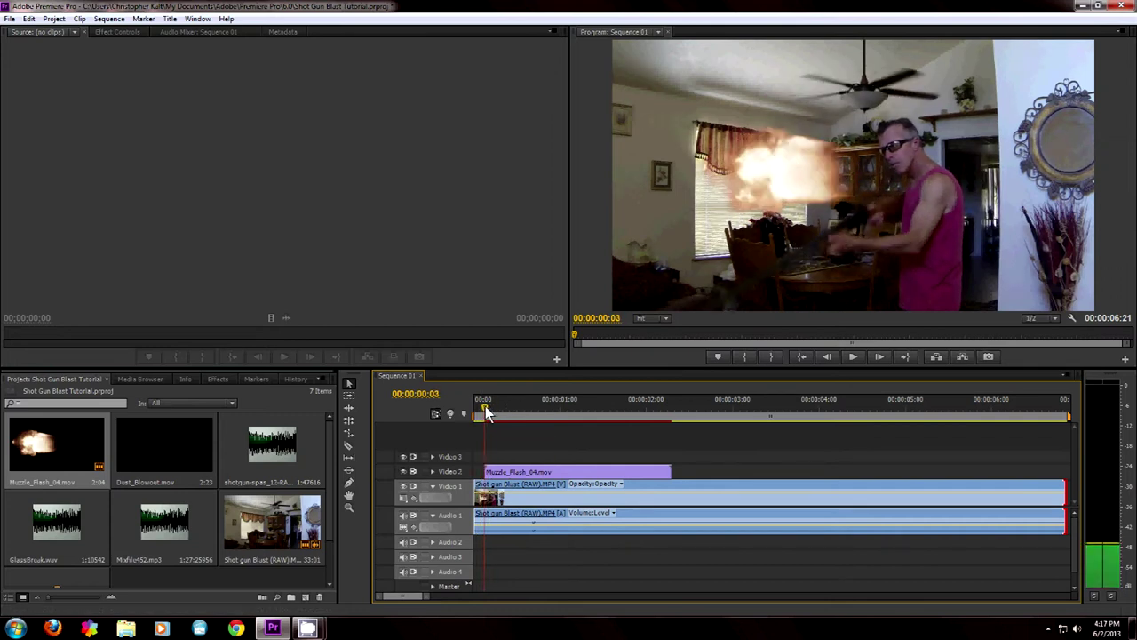
pyautogui.moveTo(556, 468); pyautogui.dragTo(653, 472)
pyautogui.moveTo(486, 415); pyautogui.dragTo(564, 414)
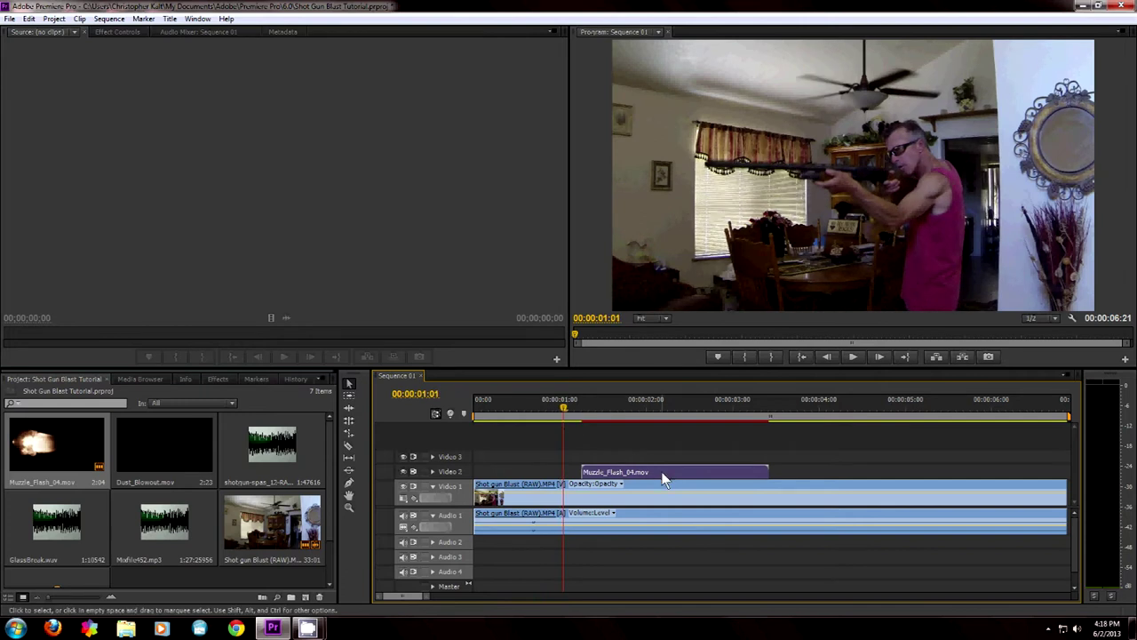
pyautogui.moveTo(665, 480); pyautogui.dragTo(809, 469)
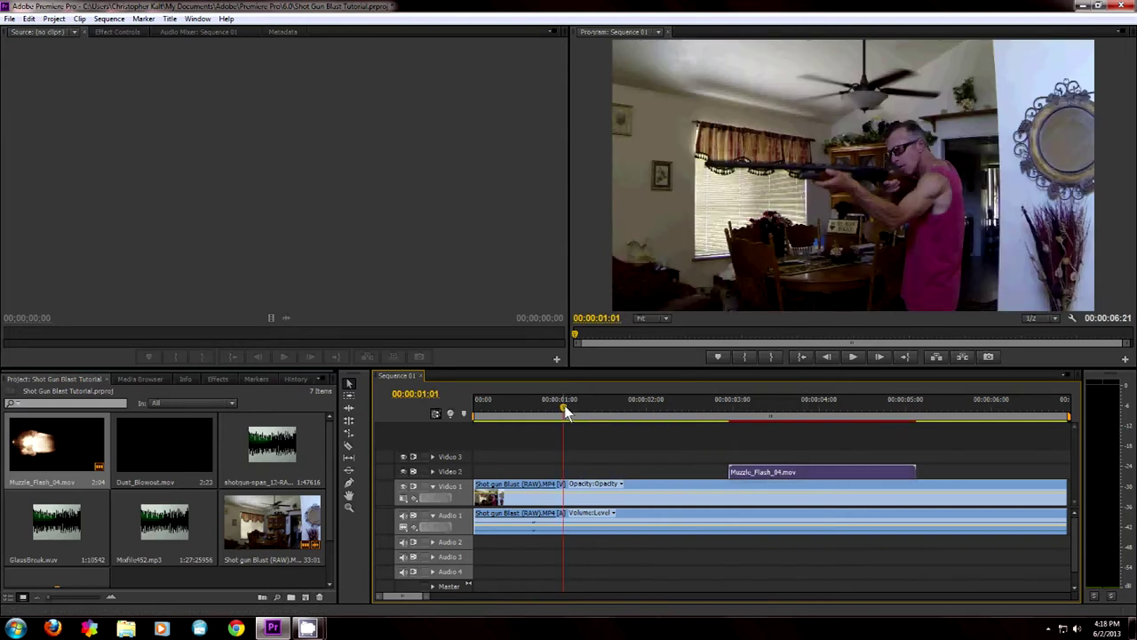
pyautogui.moveTo(564, 405); pyautogui.dragTo(956, 471)
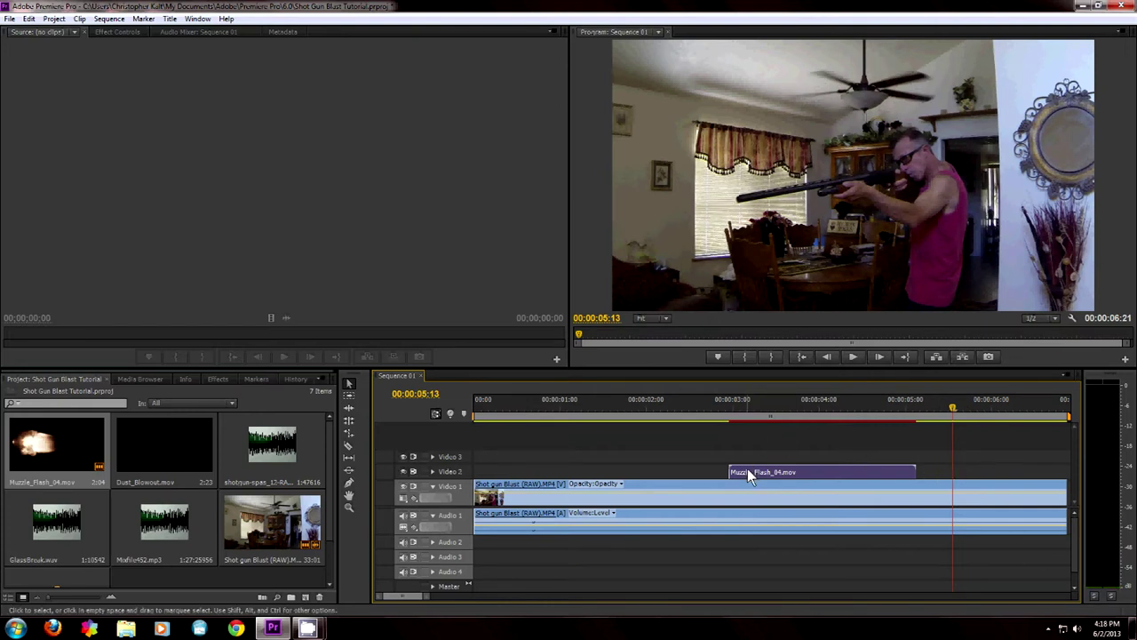
pyautogui.moveTo(747, 472); pyautogui.dragTo(967, 468)
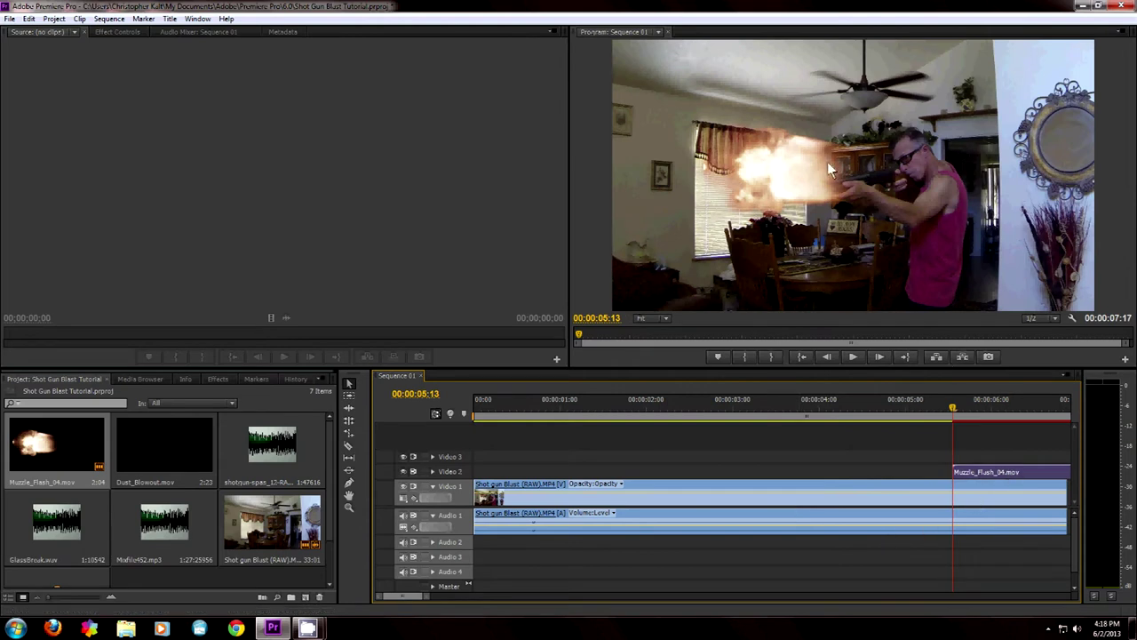
pyautogui.click(782, 167)
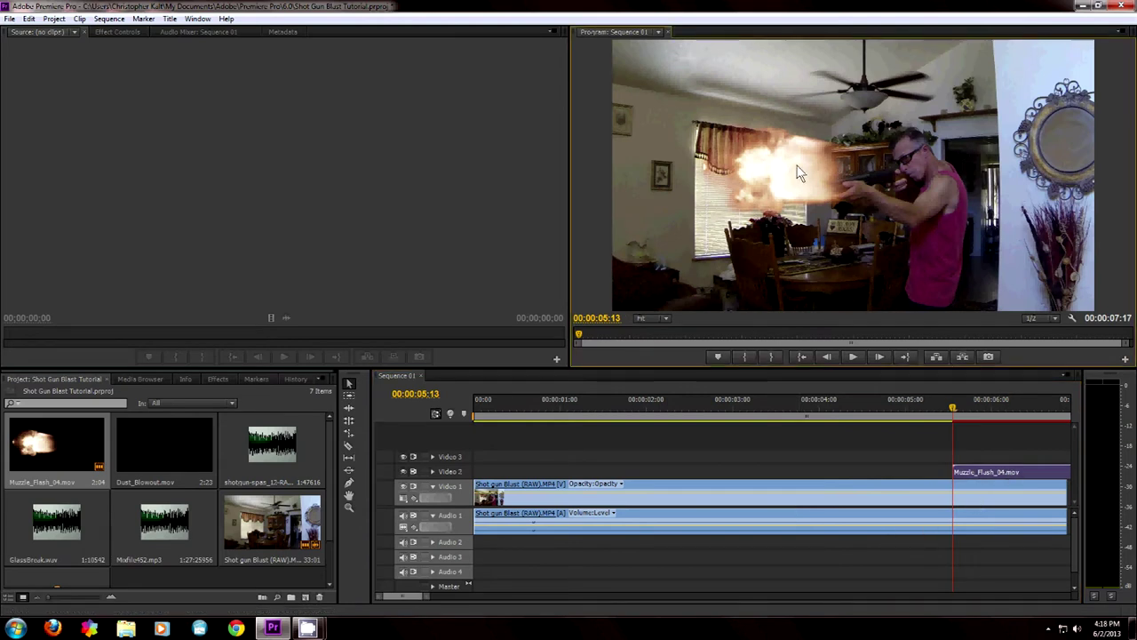
pyautogui.click(114, 32)
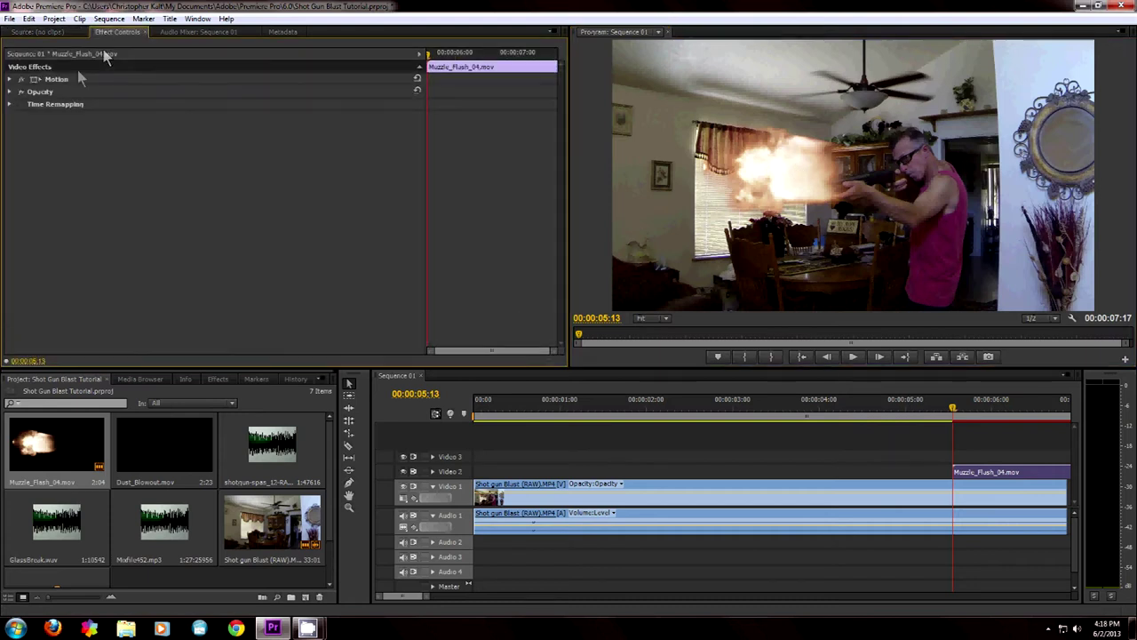
# Step: Expand Motion in Effect Controls and turn the flash's Rotation to -194.3°
pyautogui.click(10, 79)
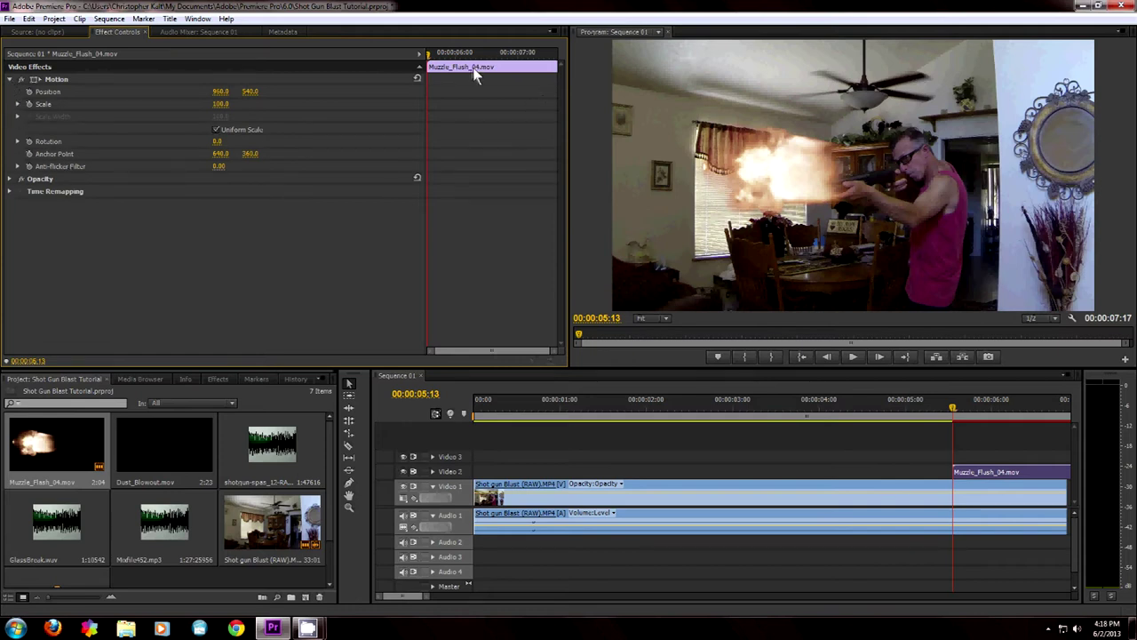
pyautogui.click(17, 141)
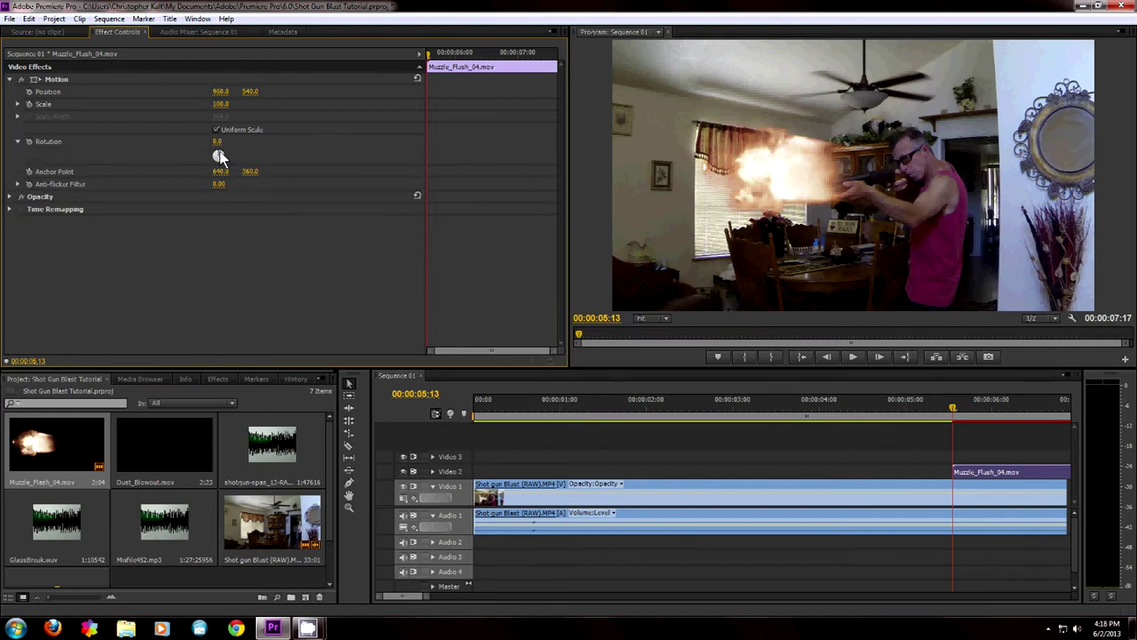
pyautogui.moveTo(219, 156); pyautogui.dragTo(234, 219)
pyautogui.click(937, 166)
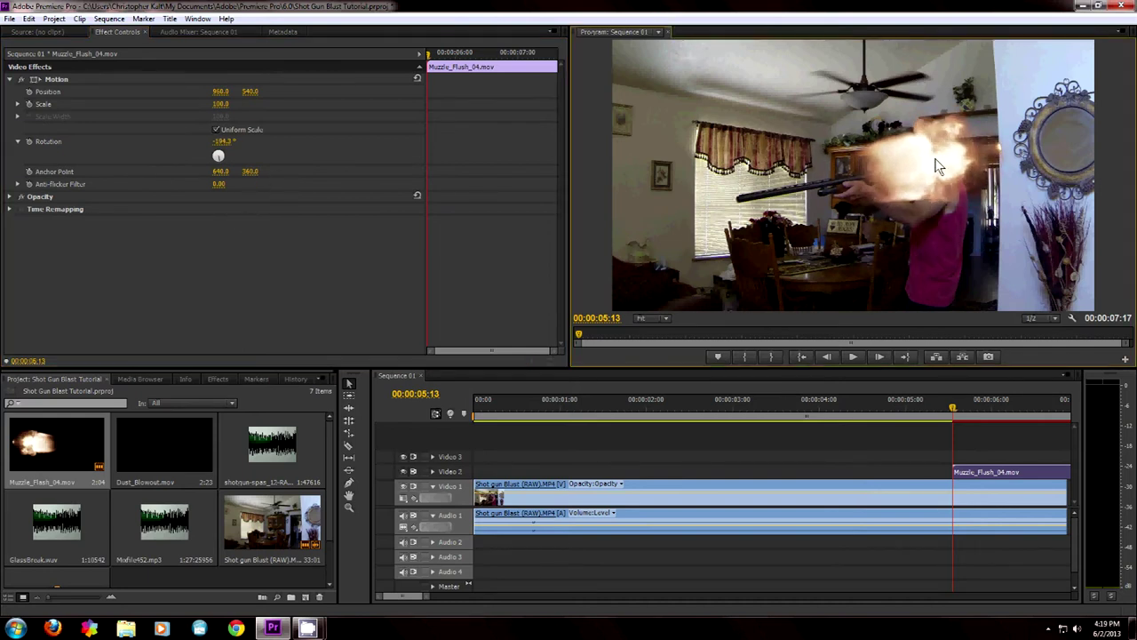
pyautogui.click(975, 475)
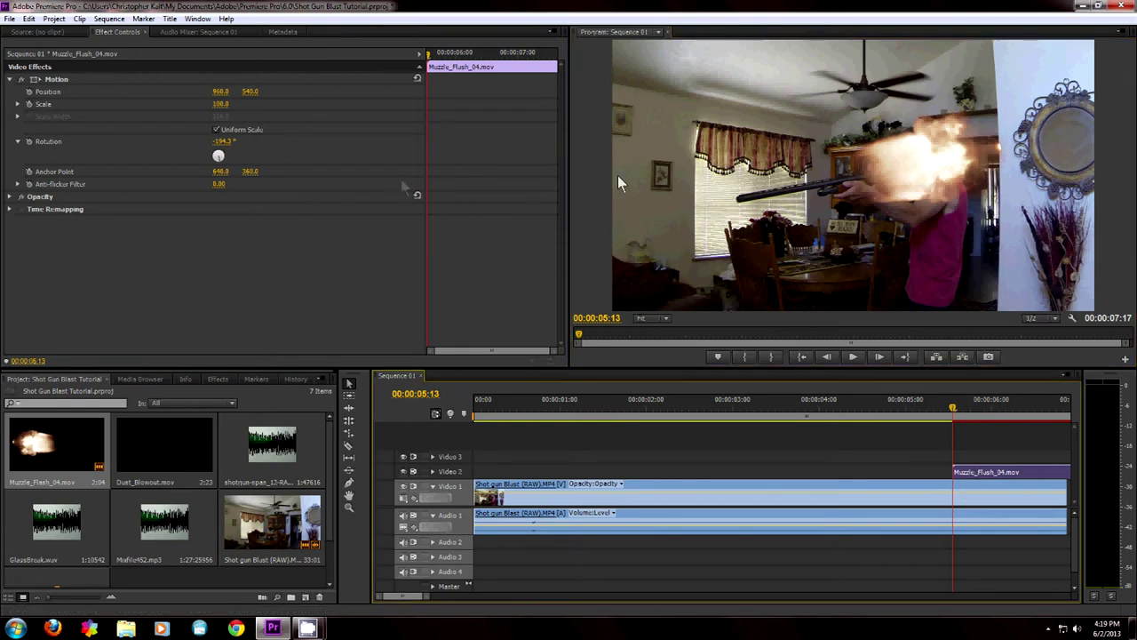
pyautogui.click(910, 169)
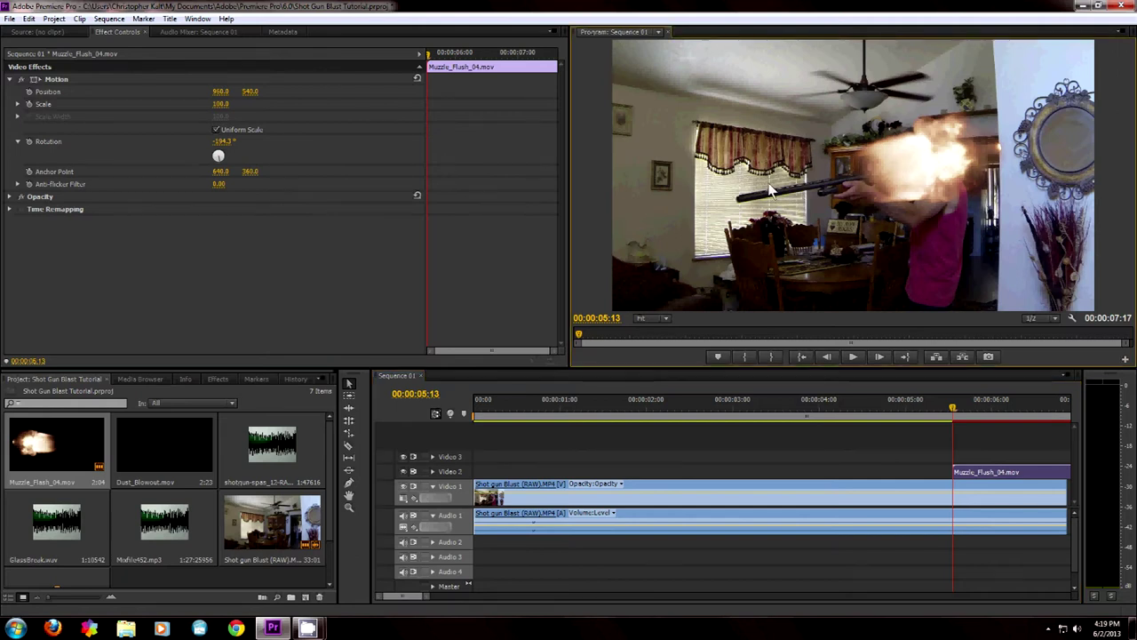
pyautogui.click(999, 474)
pyautogui.click(951, 162)
# Step: Move the muzzle flash onto the barrel tip and shift the clip one frame later
pyautogui.click(39, 85)
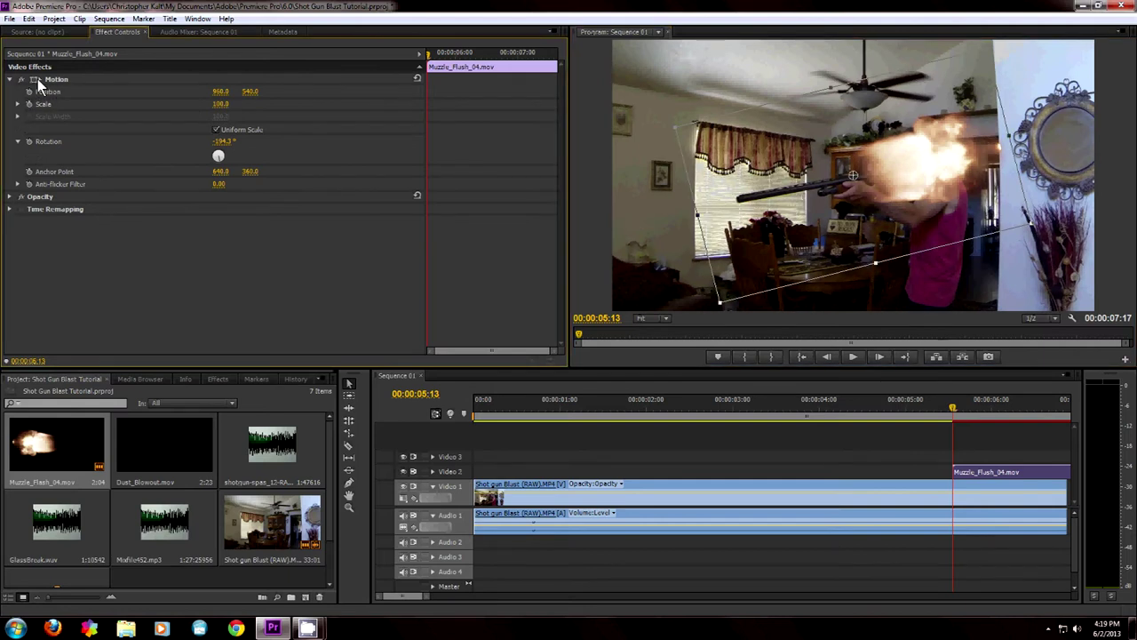
pyautogui.moveTo(851, 196); pyautogui.dragTo(622, 229)
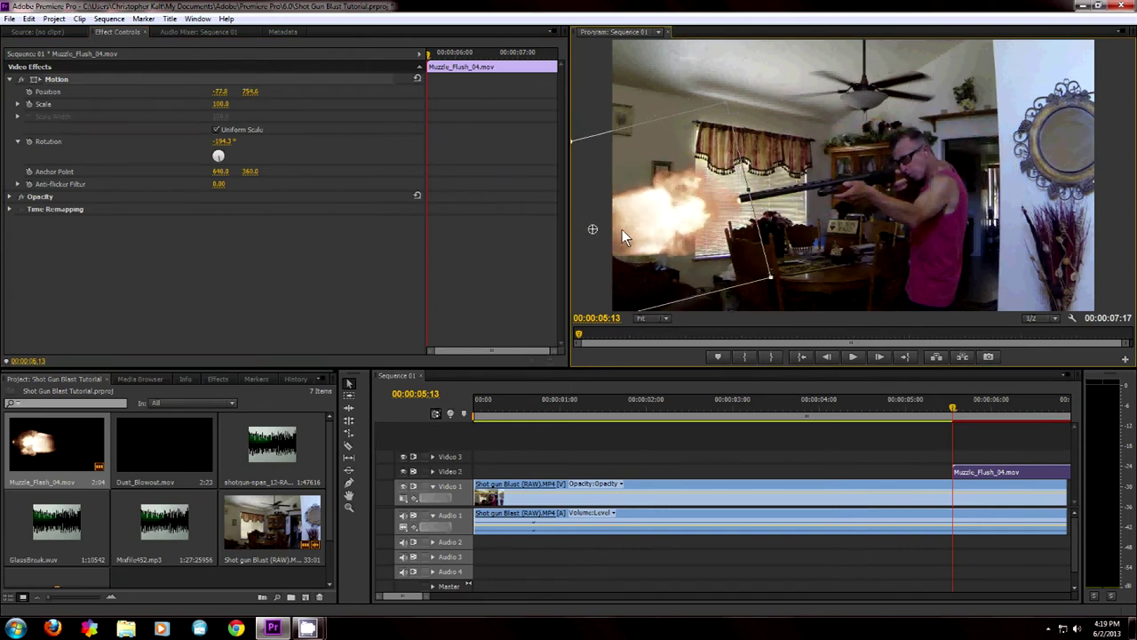
pyautogui.moveTo(622, 229); pyautogui.dragTo(622, 228)
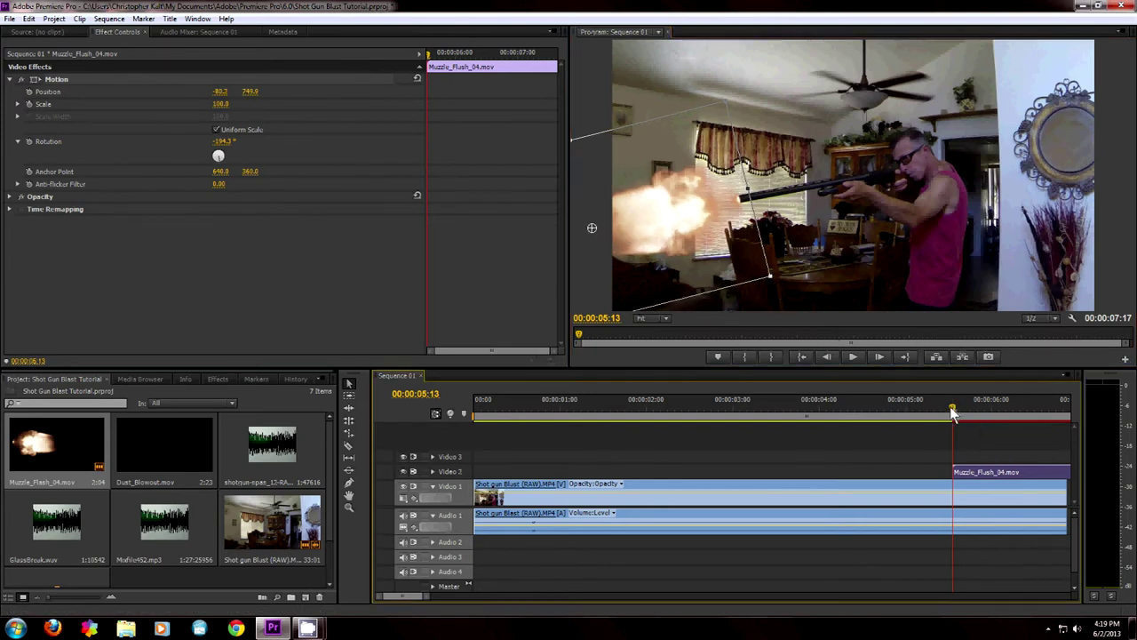
pyautogui.moveTo(938, 411)
pyautogui.mouseDown()
pyautogui.moveTo(963, 404)
pyautogui.moveTo(950, 410)
pyautogui.moveTo(958, 416)
pyautogui.mouseUp()
pyautogui.hotkey('alt', 'Right')
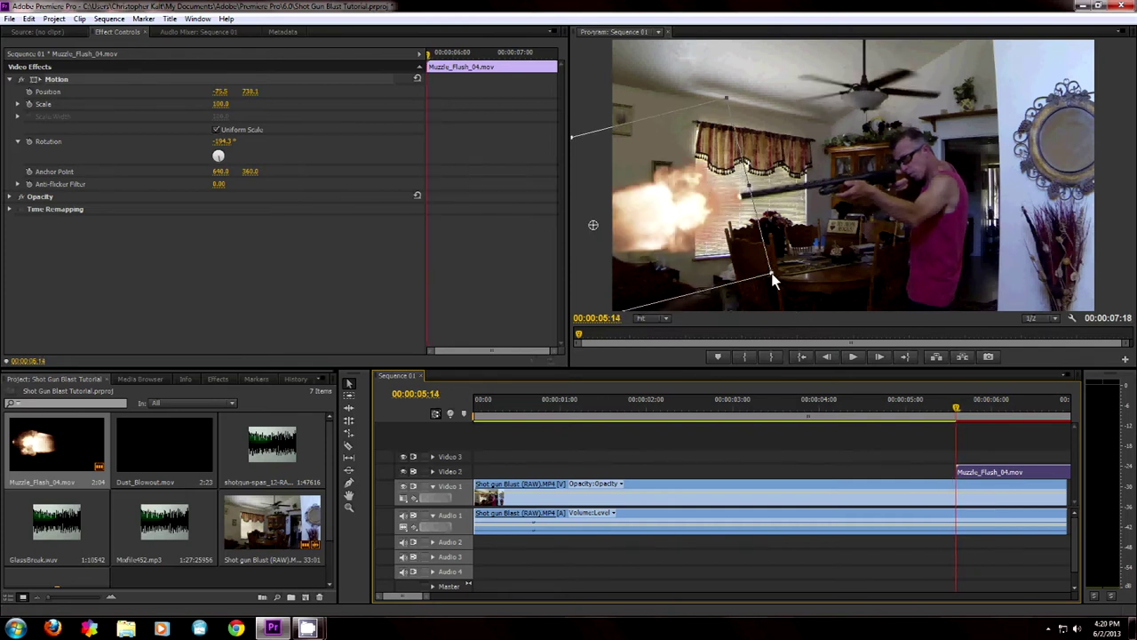
# Step: Scale the flash to 144.4, fine-tune its position and rotation, and add Dust_Blowout.mov on Video 3
pyautogui.moveTo(772, 276); pyautogui.dragTo(713, 293)
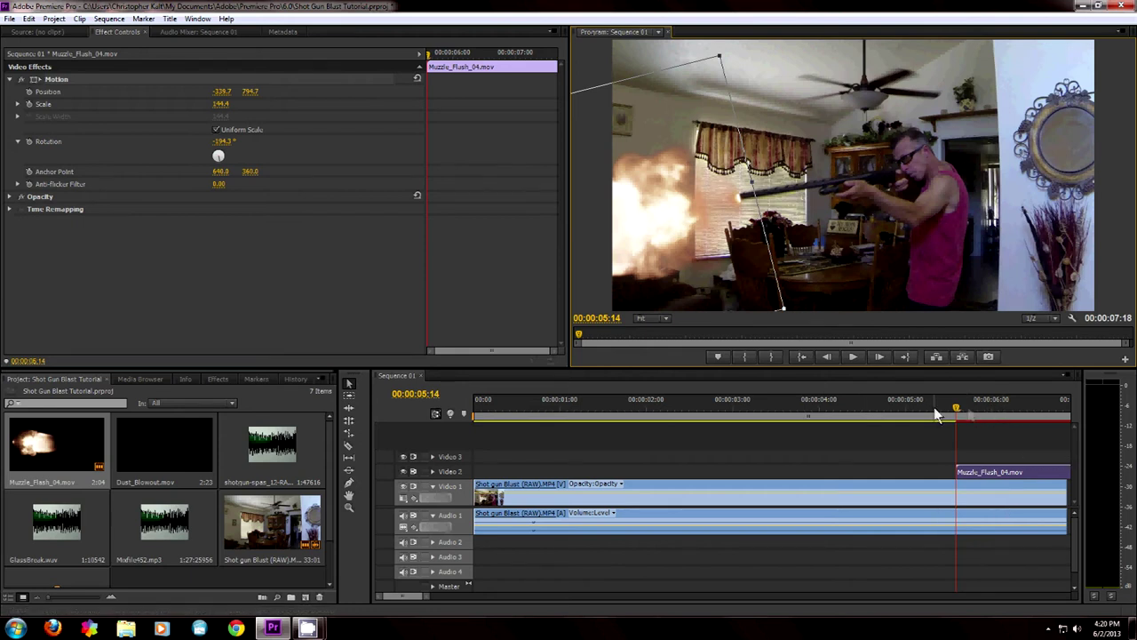
pyautogui.moveTo(956, 410)
pyautogui.mouseDown()
pyautogui.moveTo(942, 408)
pyautogui.moveTo(986, 410)
pyautogui.moveTo(943, 417)
pyautogui.moveTo(960, 421)
pyautogui.mouseUp()
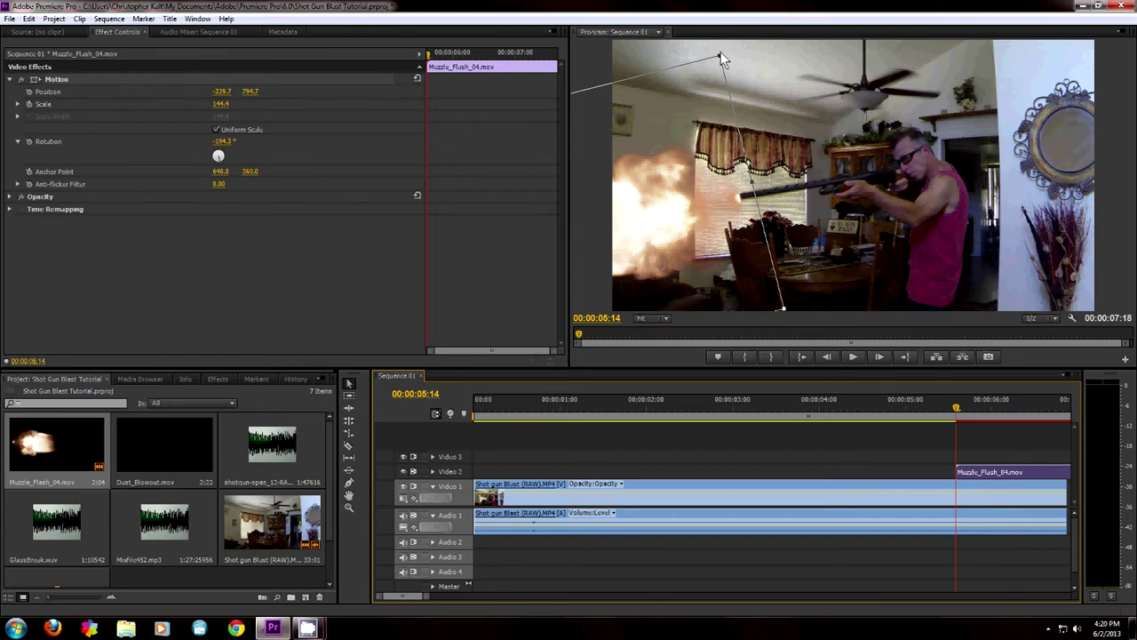
pyautogui.moveTo(707, 89); pyautogui.dragTo(697, 90)
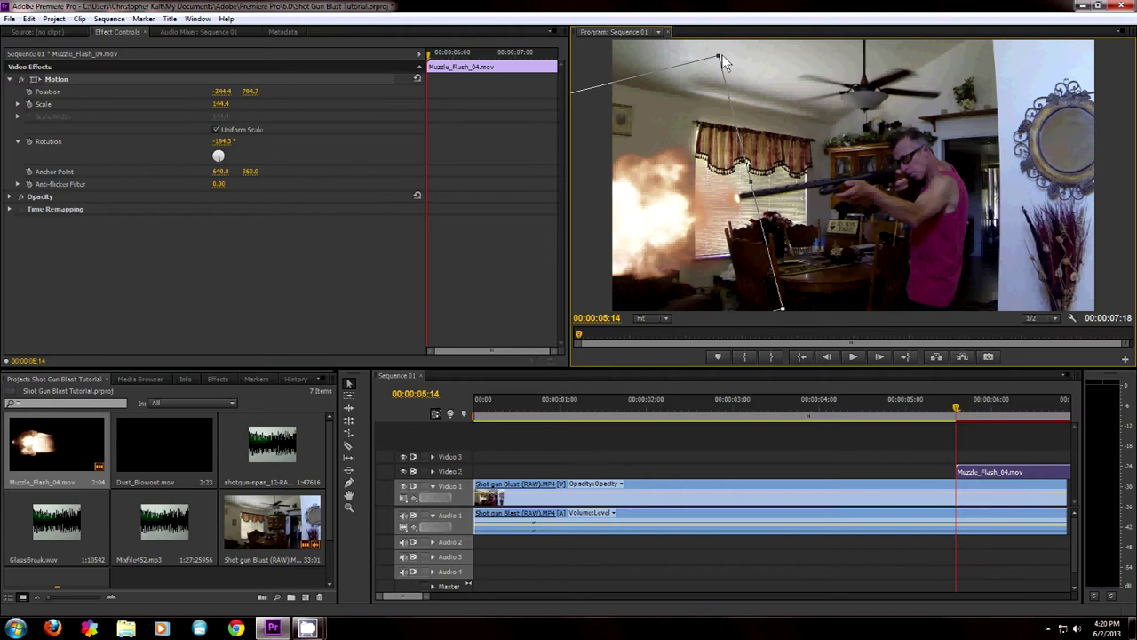
pyautogui.moveTo(236, 155); pyautogui.dragTo(647, 116)
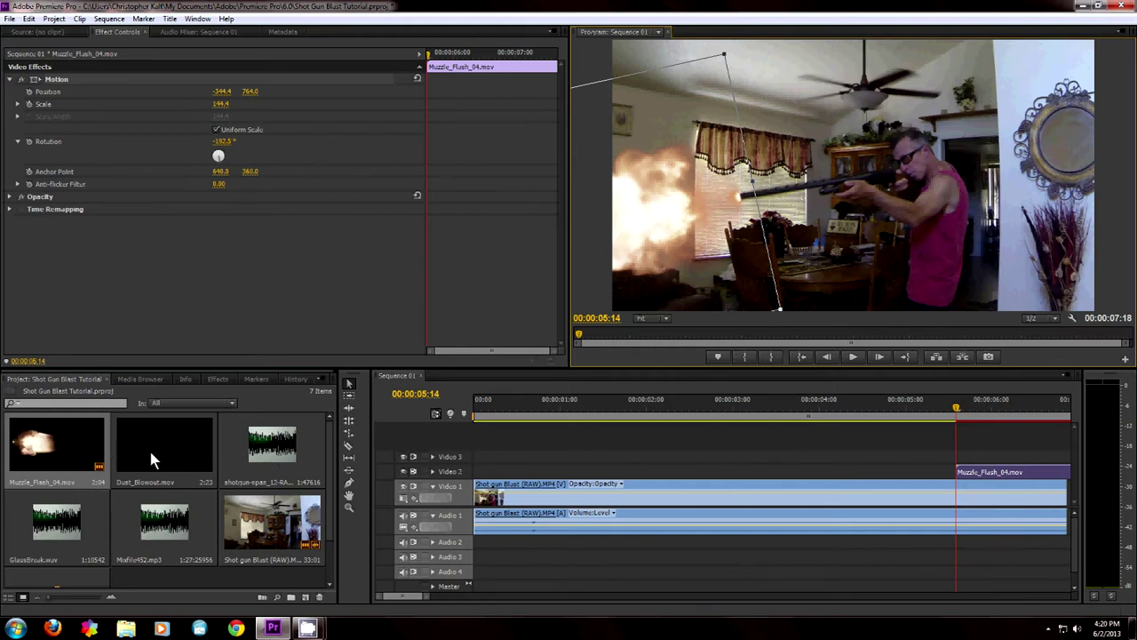
pyautogui.moveTo(148, 447); pyautogui.dragTo(961, 455)
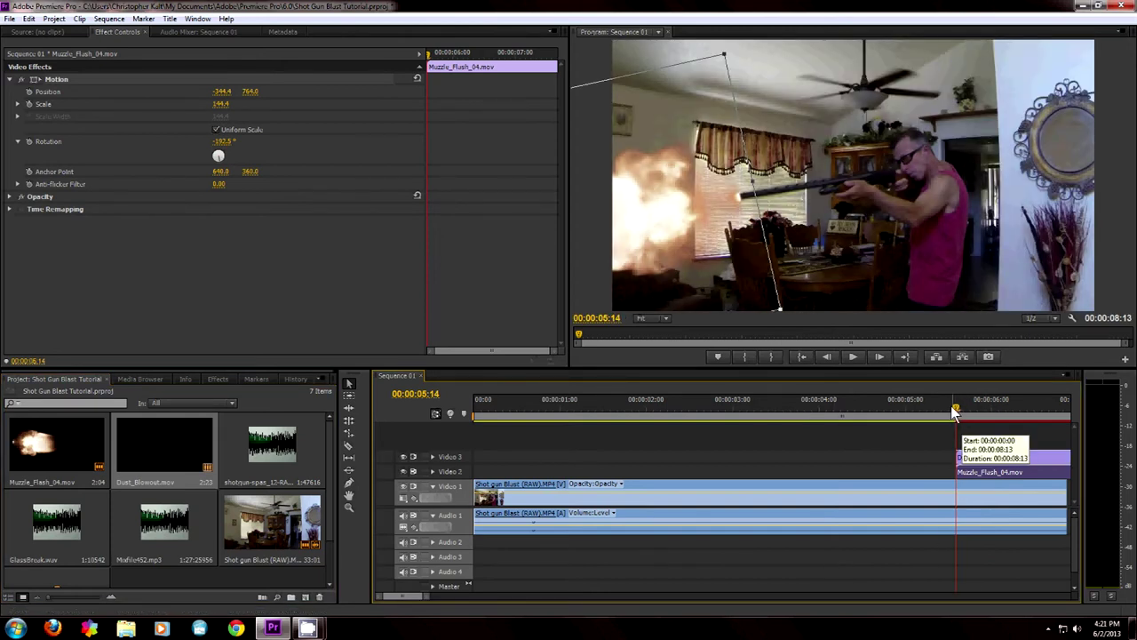
# Step: Select Dust_Blowout.mov, save the project, and set the clip's Scale to 141
pyautogui.moveTo(957, 408)
pyautogui.mouseDown()
pyautogui.moveTo(983, 409)
pyautogui.moveTo(957, 417)
pyautogui.moveTo(979, 412)
pyautogui.moveTo(959, 430)
pyautogui.mouseUp()
pyautogui.click(969, 457)
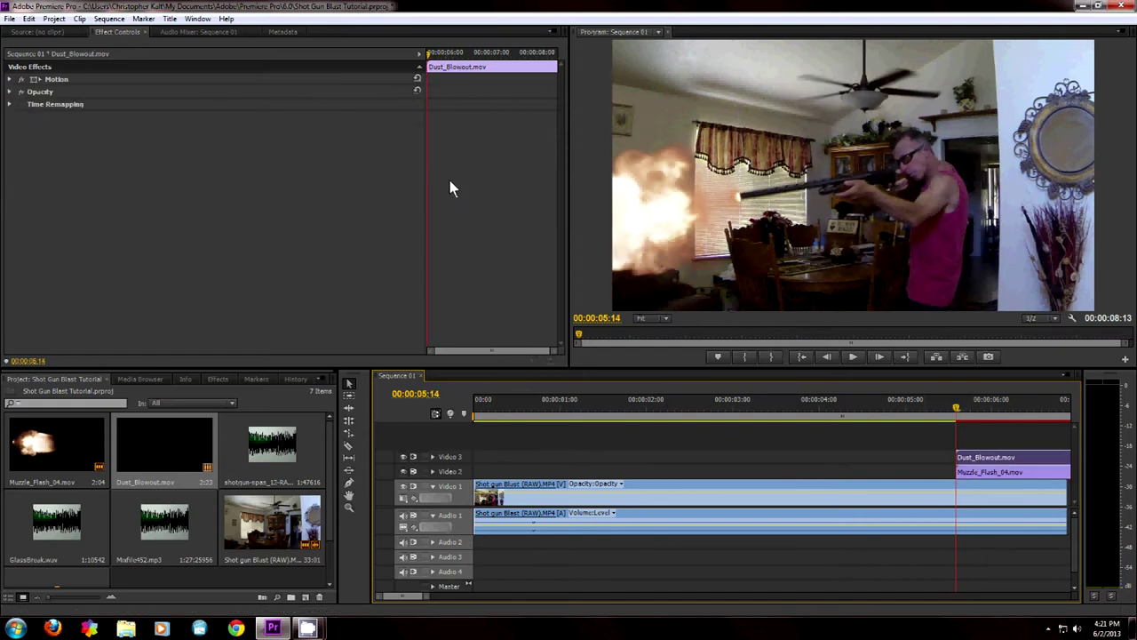
pyautogui.click(9, 79)
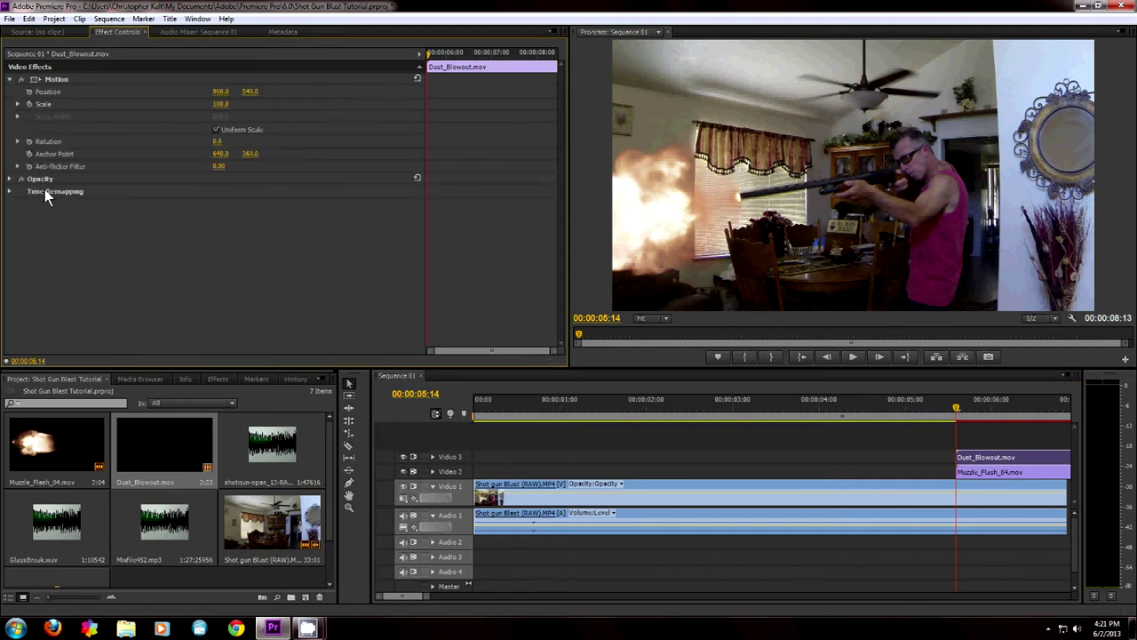
pyautogui.hotkey('ctrl', 's')
pyautogui.click(18, 104)
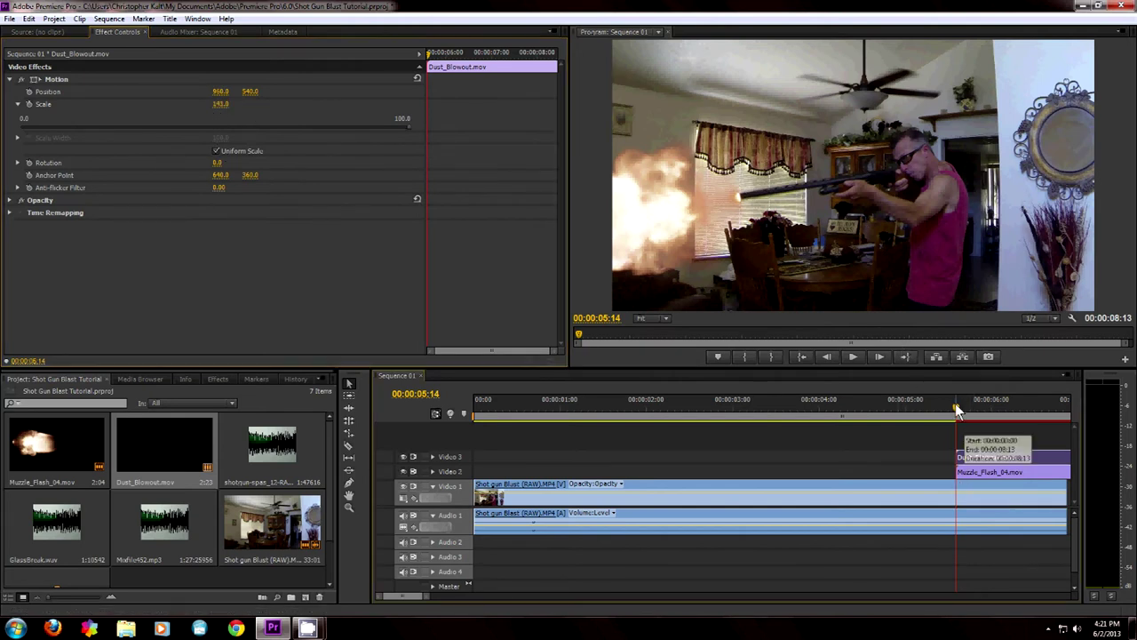
# Step: Move the dust overlay left and down to position 776.0, 587.2 in the Program monitor
pyautogui.moveTo(956, 410)
pyautogui.mouseDown()
pyautogui.moveTo(976, 418)
pyautogui.moveTo(968, 414)
pyautogui.mouseUp()
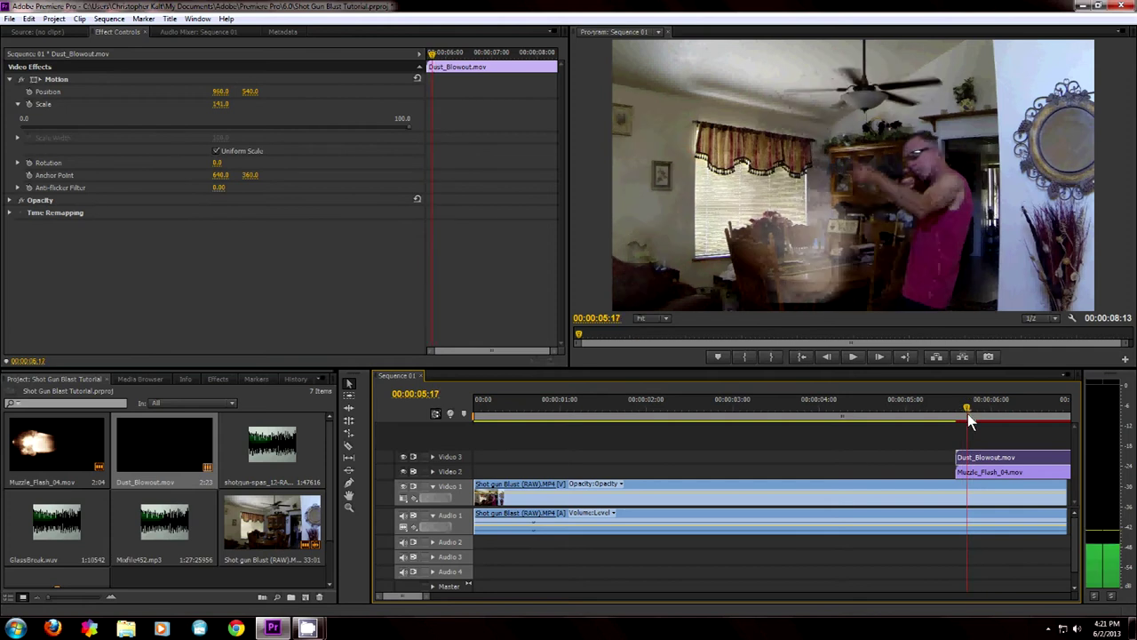
pyautogui.click(792, 259)
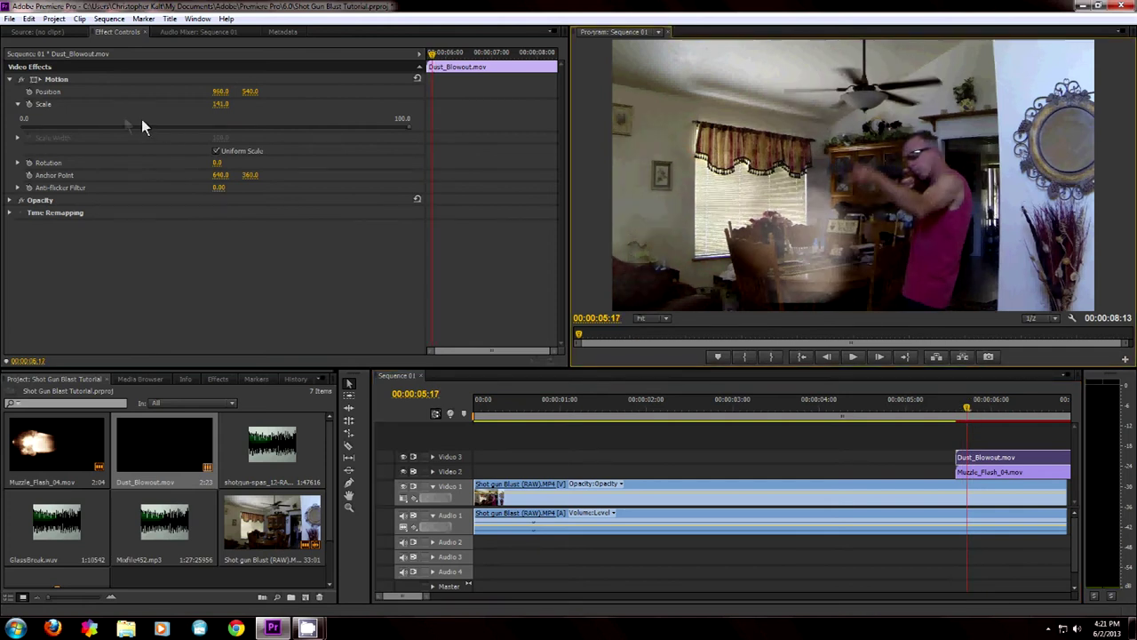
pyautogui.click(49, 79)
pyautogui.moveTo(852, 222); pyautogui.dragTo(802, 235)
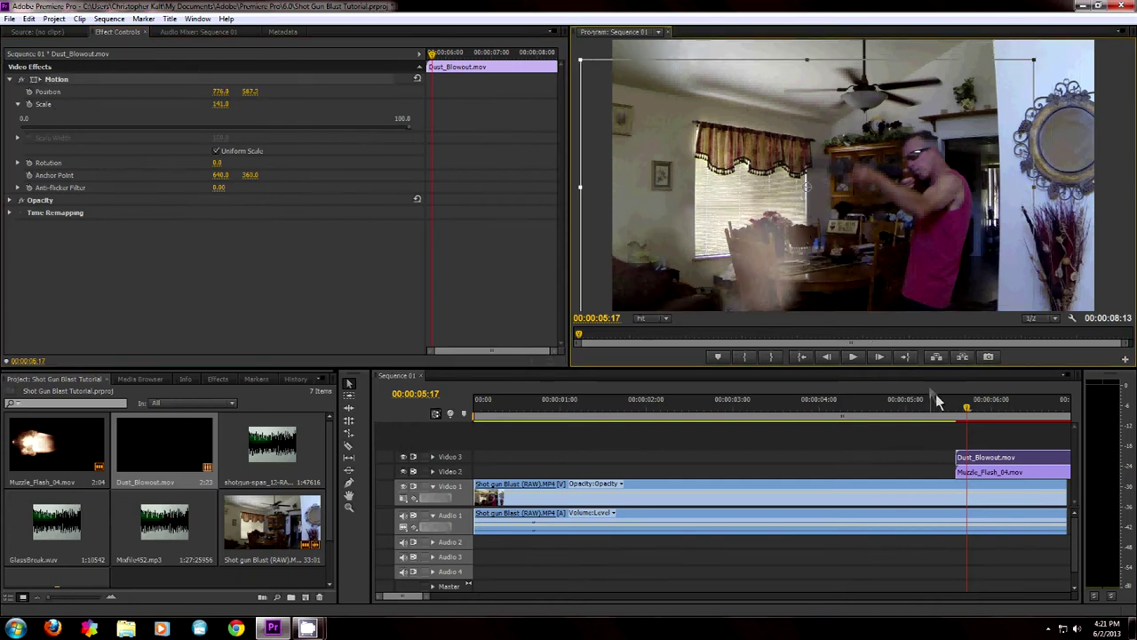
pyautogui.moveTo(968, 411)
pyautogui.mouseDown()
pyautogui.moveTo(945, 412)
pyautogui.moveTo(969, 415)
pyautogui.moveTo(951, 417)
pyautogui.moveTo(961, 423)
pyautogui.mouseUp()
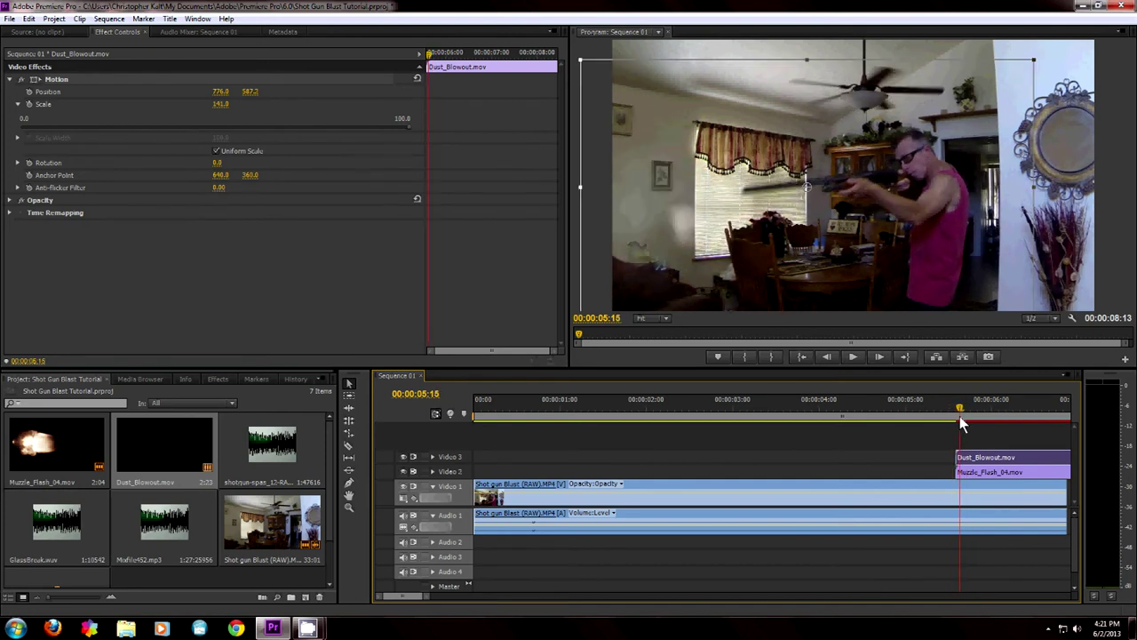
# Step: Start Dust_Blowout.mov a few frames earlier and tilt it counterclockwise to -20.4°
pyautogui.moveTo(977, 453); pyautogui.dragTo(972, 455)
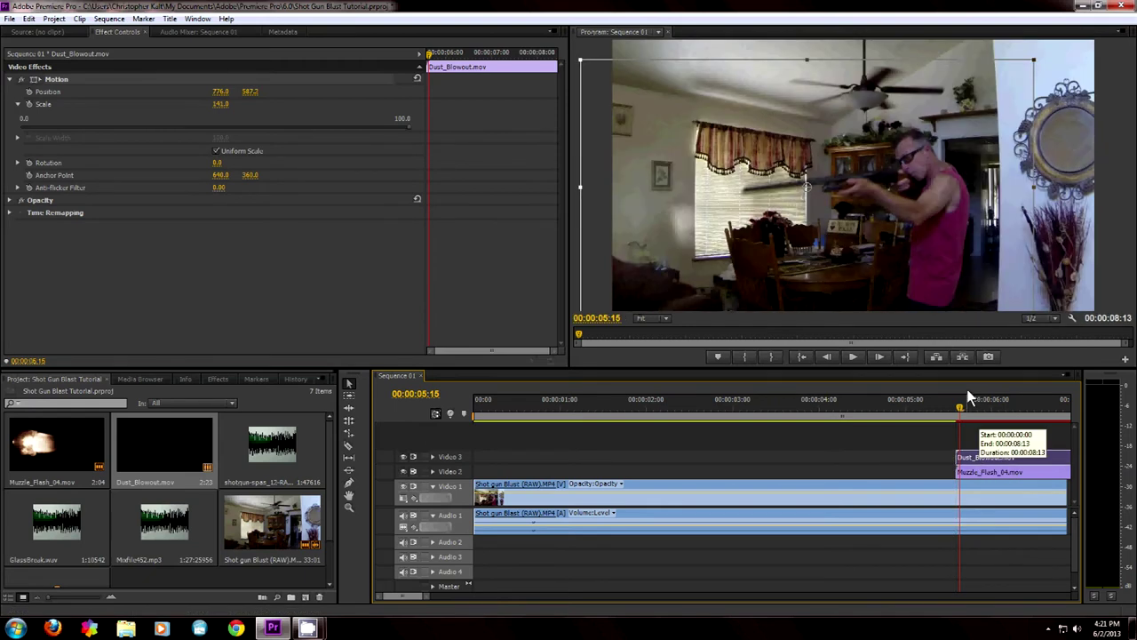
pyautogui.moveTo(995, 463); pyautogui.dragTo(984, 458)
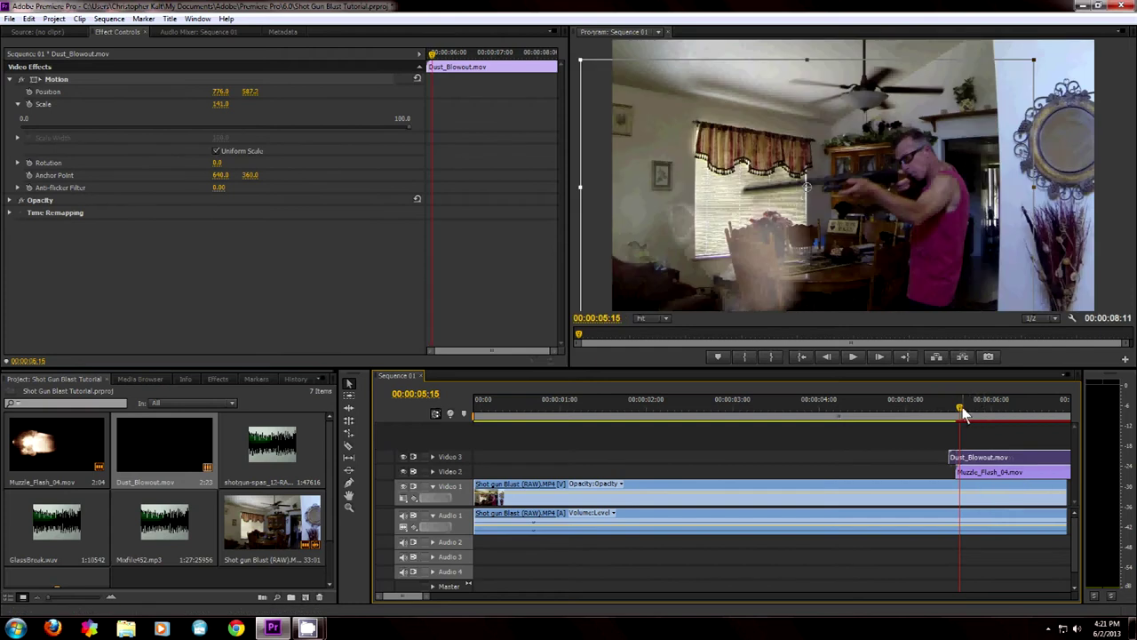
pyautogui.moveTo(962, 414)
pyautogui.mouseDown()
pyautogui.moveTo(940, 412)
pyautogui.moveTo(994, 400)
pyautogui.moveTo(949, 406)
pyautogui.mouseUp()
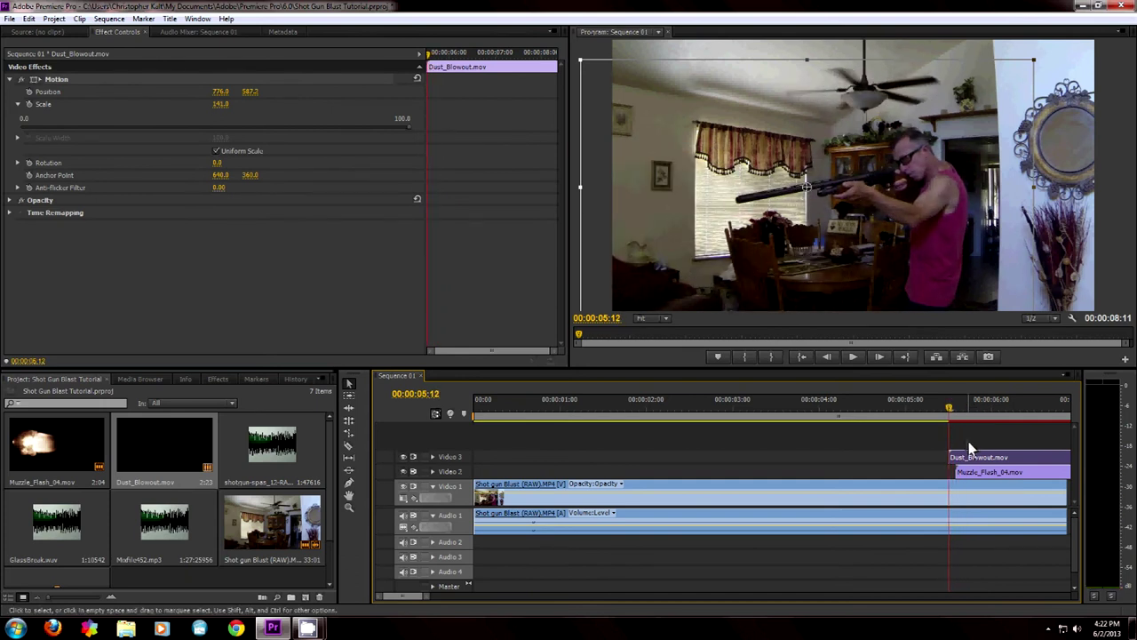
pyautogui.moveTo(568, 55); pyautogui.dragTo(555, 68)
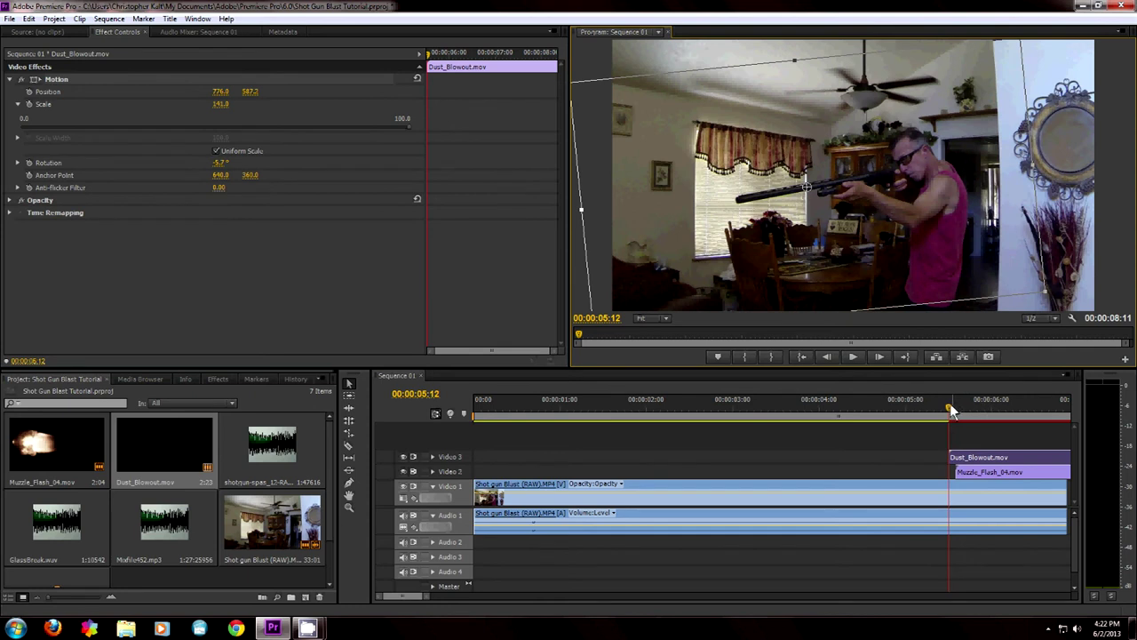
pyautogui.moveTo(950, 404); pyautogui.dragTo(961, 405)
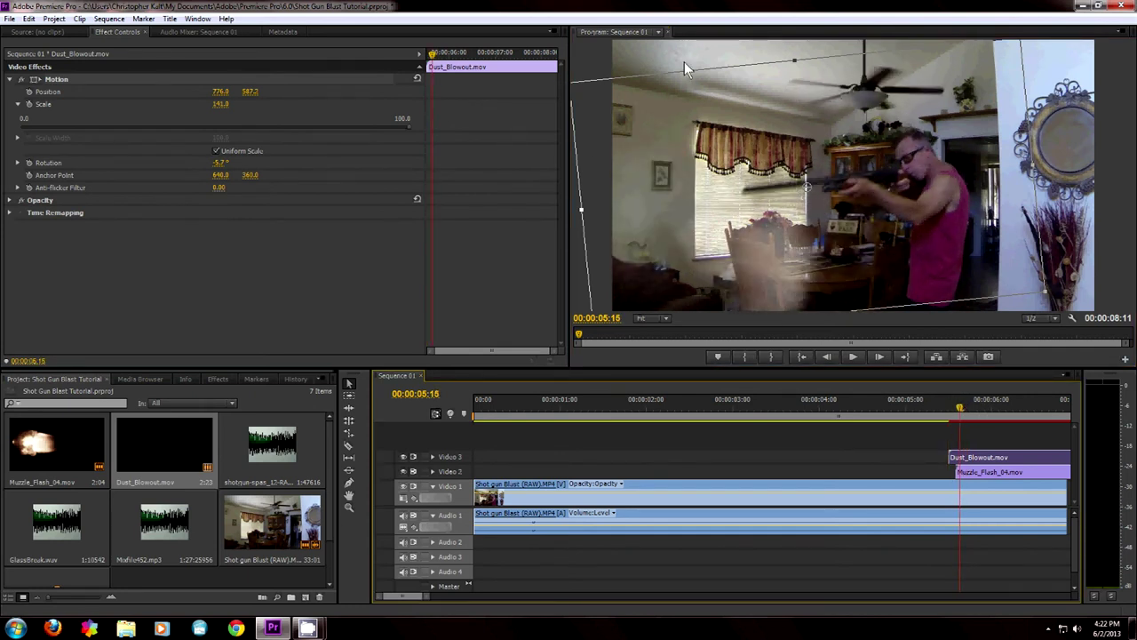
pyautogui.moveTo(574, 207); pyautogui.dragTo(565, 278)
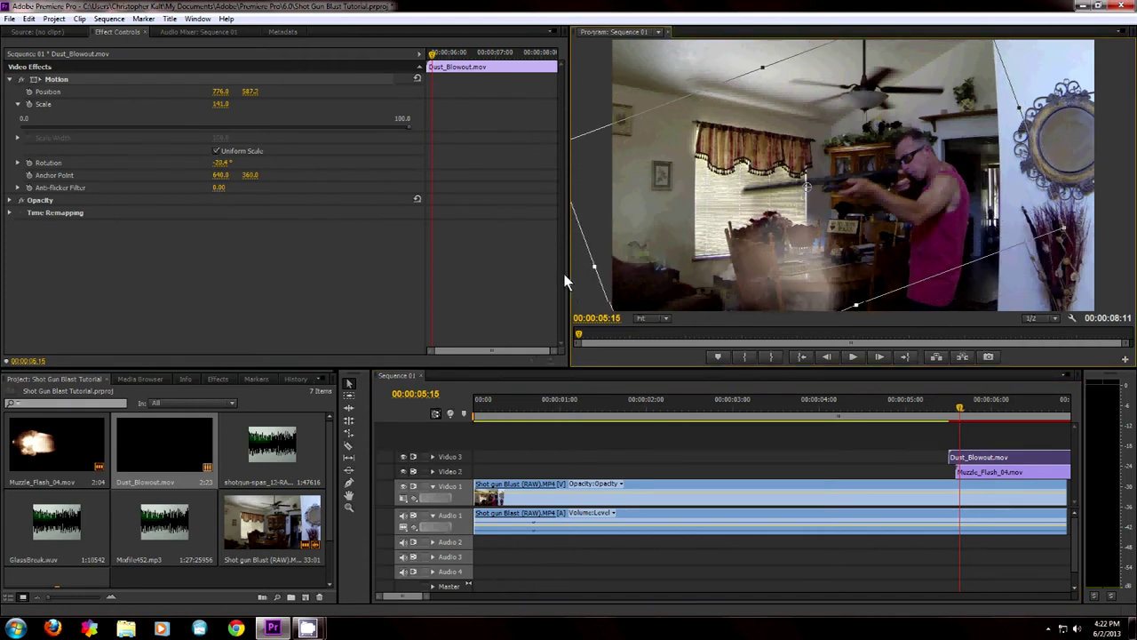
pyautogui.moveTo(809, 239)
pyautogui.mouseDown()
pyautogui.moveTo(747, 251)
pyautogui.moveTo(788, 239)
pyautogui.mouseUp()
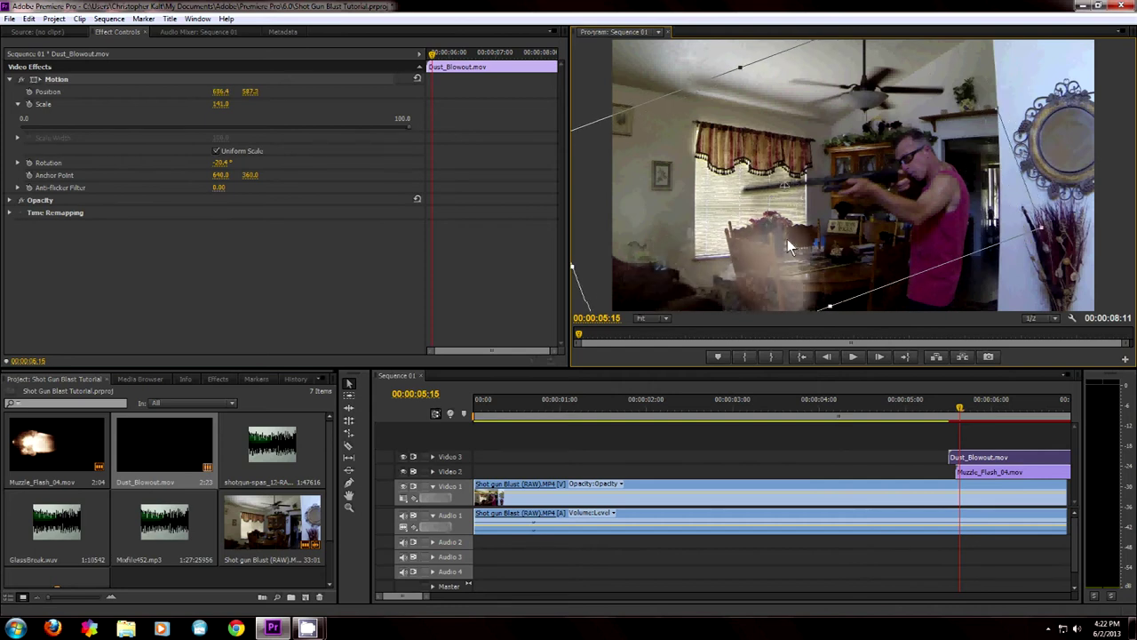
pyautogui.moveTo(957, 404)
pyautogui.mouseDown()
pyautogui.moveTo(876, 406)
pyautogui.moveTo(957, 407)
pyautogui.mouseUp()
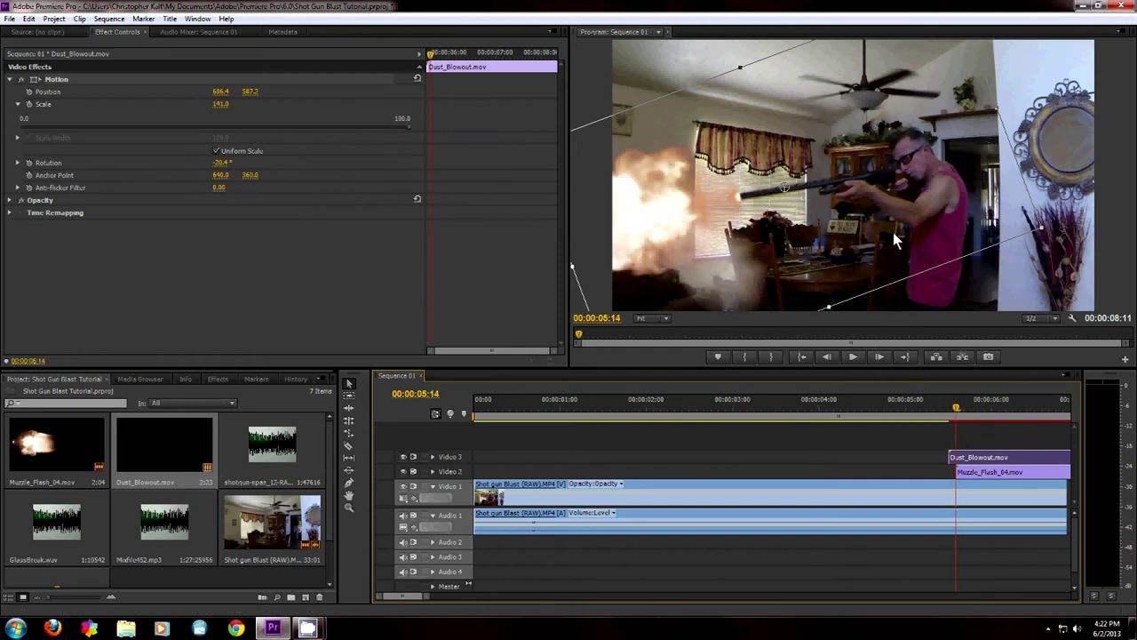
# Step: Enlarge the dust overlay to 242.4 and position it at 523.6, 726.3 over the room
pyautogui.moveTo(893, 232); pyautogui.dragTo(821, 258)
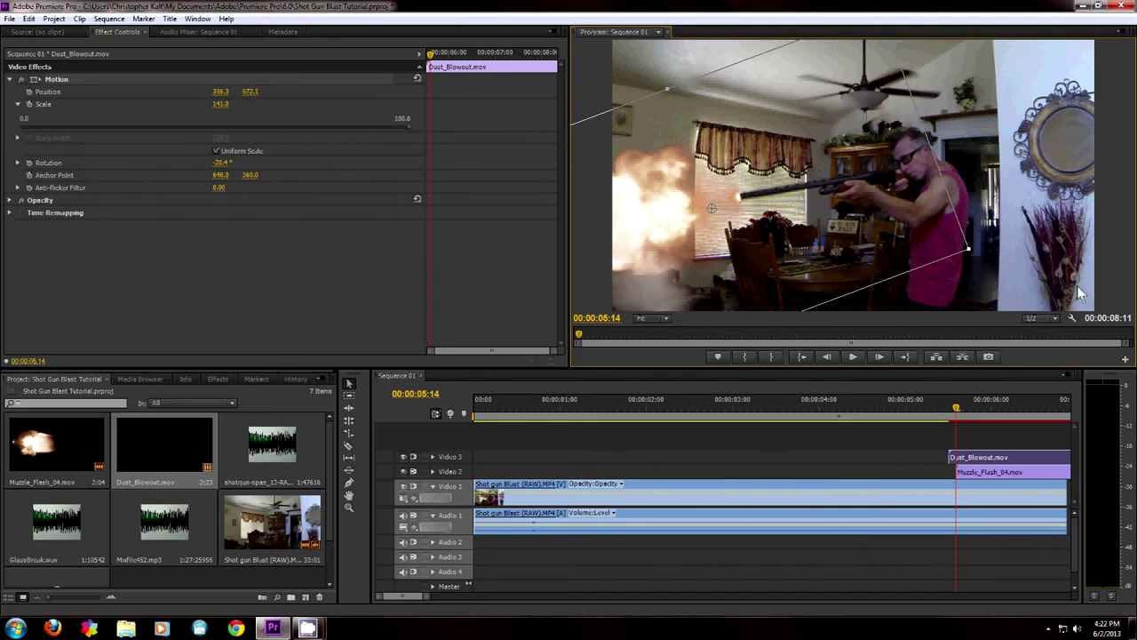
pyautogui.moveTo(975, 251); pyautogui.dragTo(1055, 265)
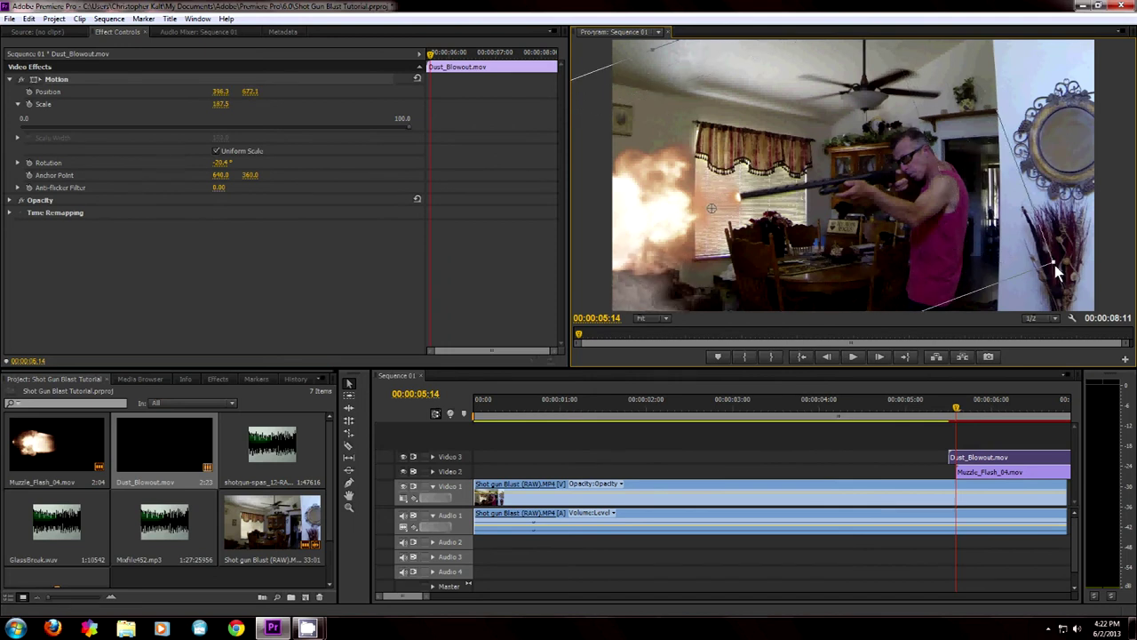
pyautogui.moveTo(939, 239)
pyautogui.mouseDown()
pyautogui.moveTo(953, 225)
pyautogui.moveTo(919, 232)
pyautogui.mouseUp()
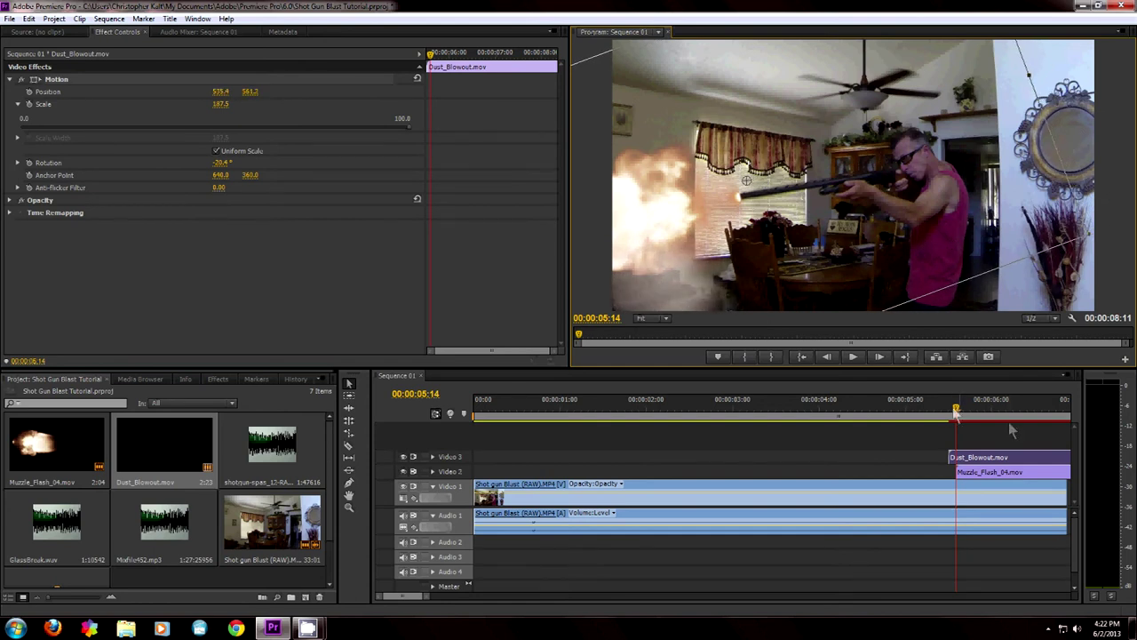
pyautogui.click(956, 413)
pyautogui.moveTo(955, 414); pyautogui.dragTo(984, 411)
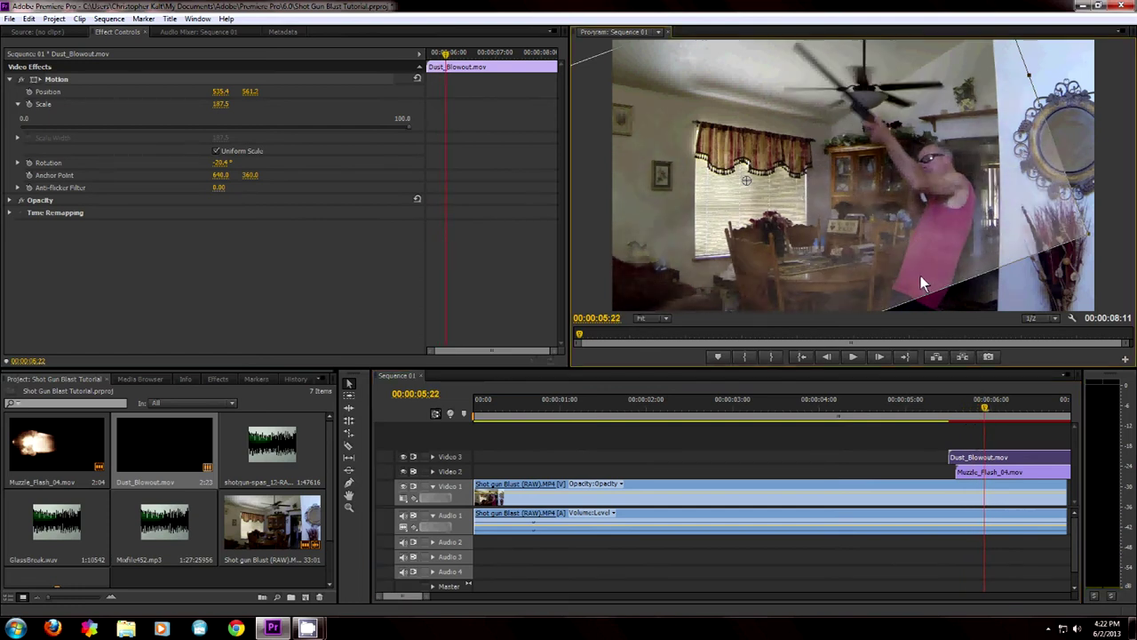
pyautogui.moveTo(921, 275); pyautogui.dragTo(933, 304)
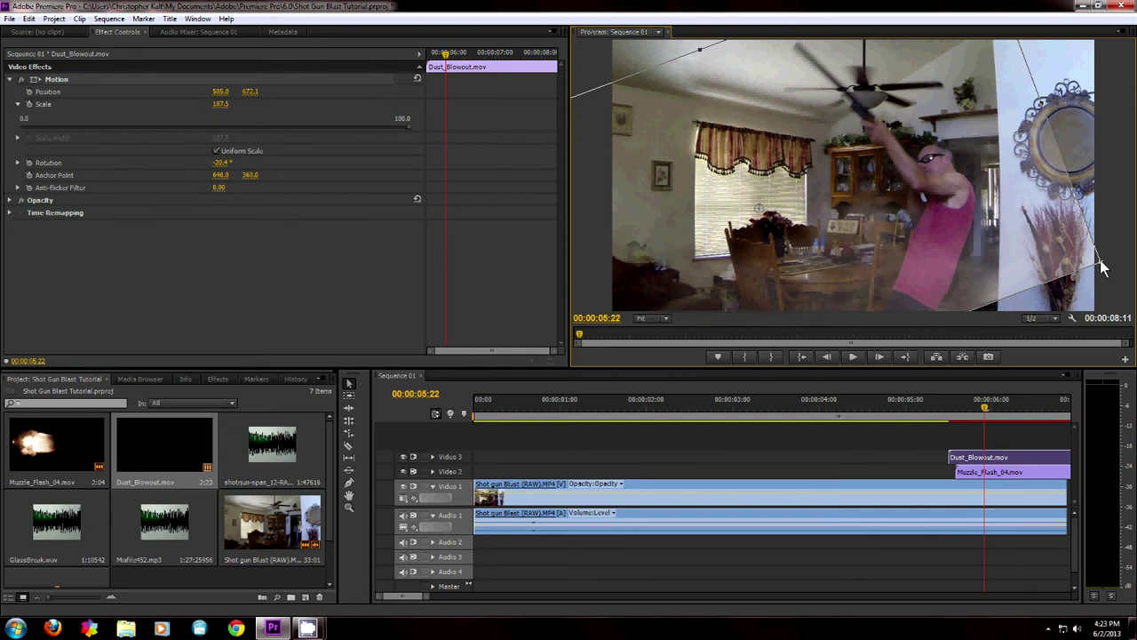
pyautogui.moveTo(1102, 268); pyautogui.dragTo(1128, 273)
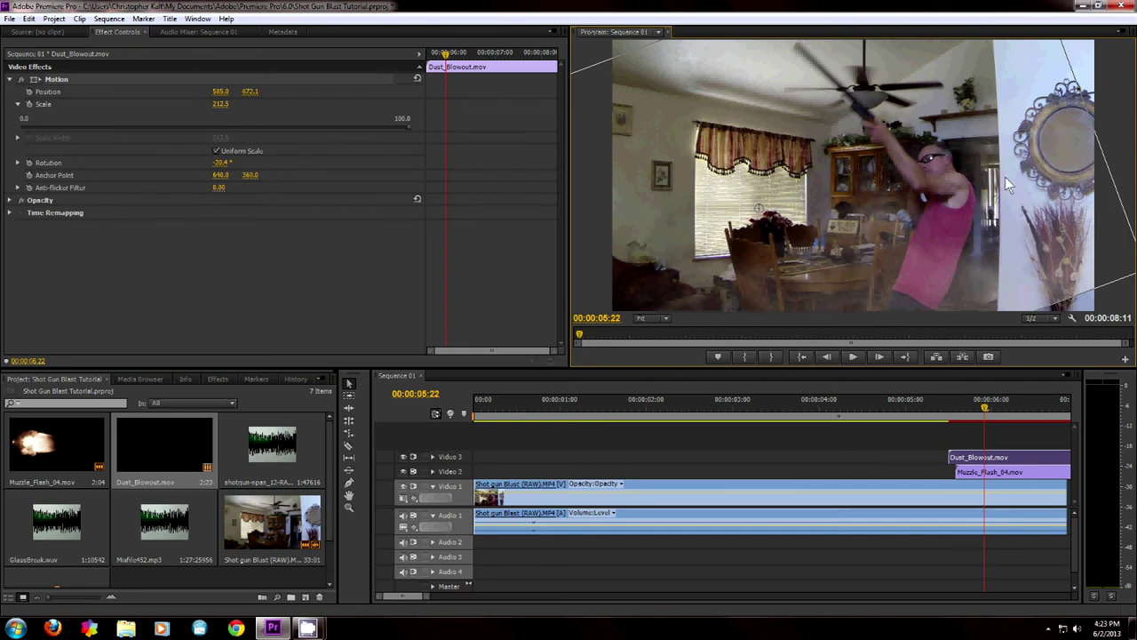
pyautogui.moveTo(996, 191); pyautogui.dragTo(994, 210)
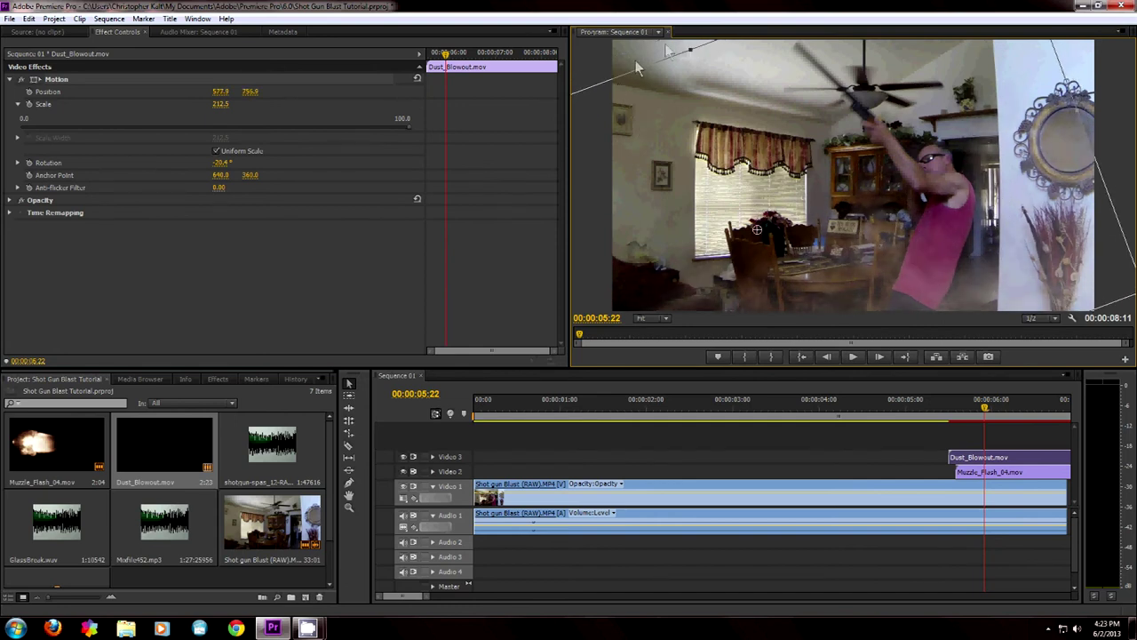
pyautogui.moveTo(692, 49); pyautogui.dragTo(687, 29)
pyautogui.moveTo(859, 239); pyautogui.dragTo(840, 224)
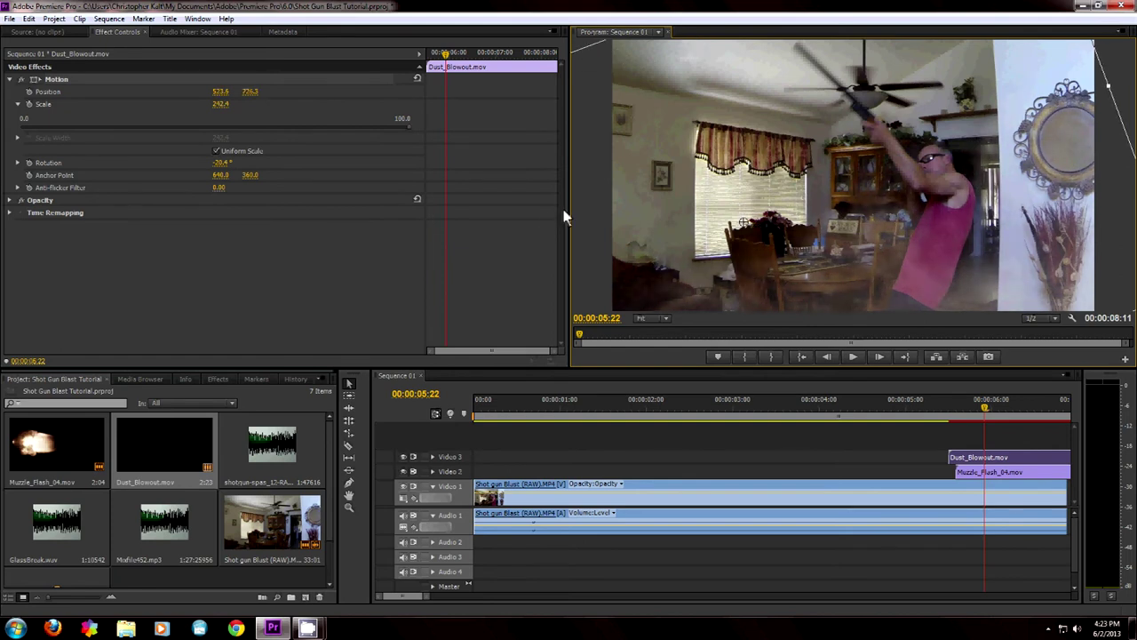
pyautogui.moveTo(987, 410); pyautogui.dragTo(937, 417)
pyautogui.press('Down')
pyautogui.press('Down')
pyautogui.press('Down')
pyautogui.press('Down')
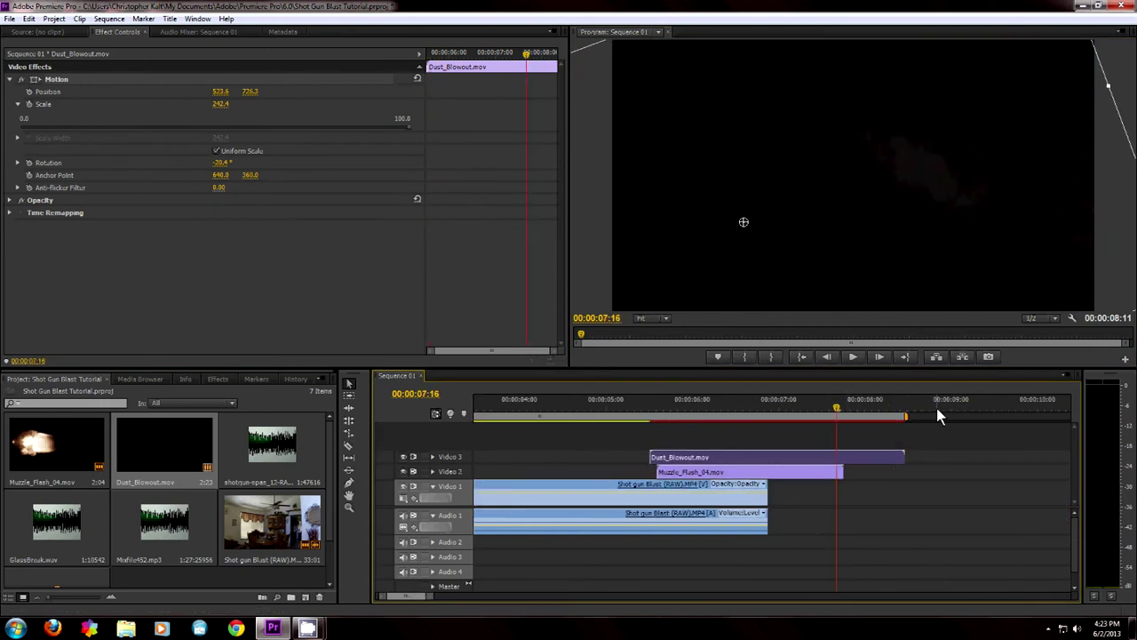
# Step: Trim the ends of Muzzle_Flash_04 and Dust_Blowout back to the playhead at 00:00:06:20
pyautogui.moveTo(835, 411); pyautogui.dragTo(766, 421)
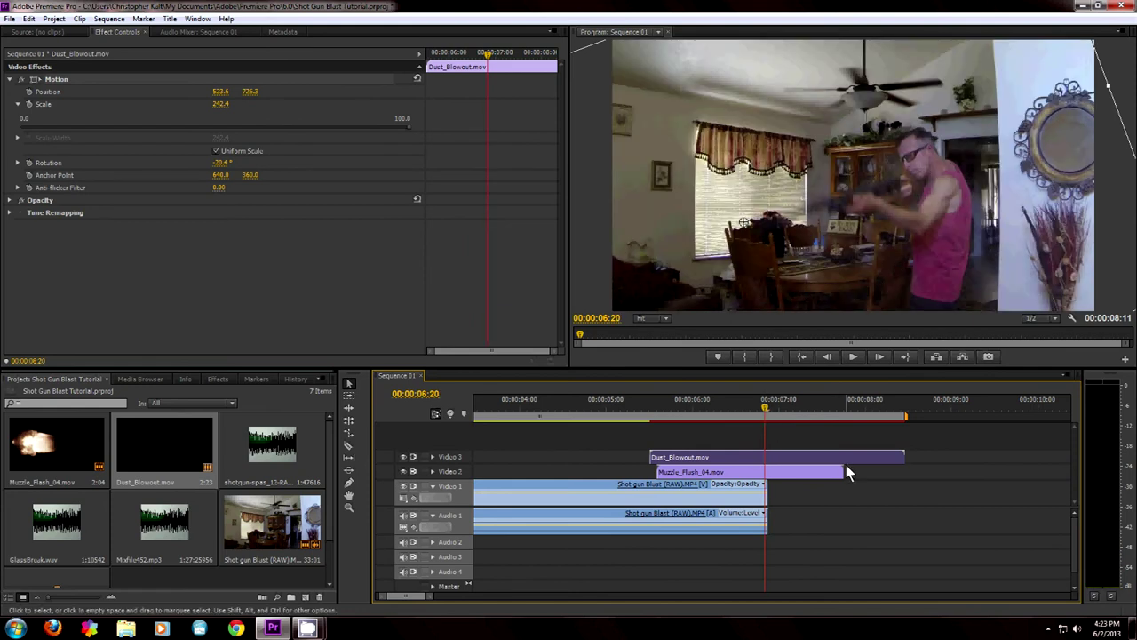
pyautogui.moveTo(844, 471); pyautogui.dragTo(770, 480)
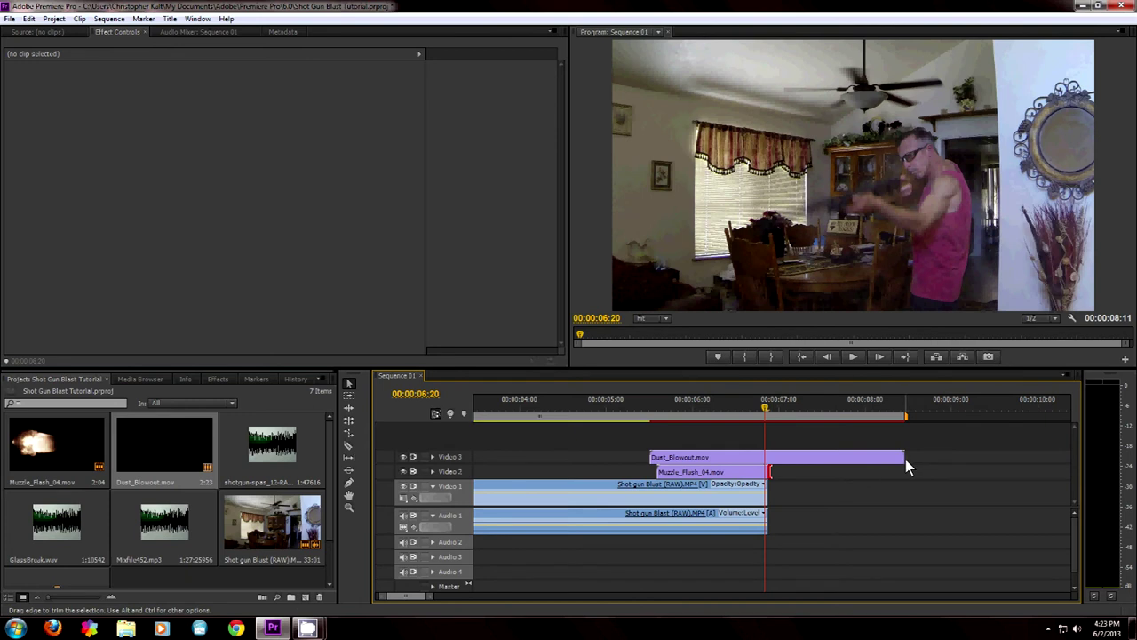
pyautogui.moveTo(905, 459); pyautogui.dragTo(770, 461)
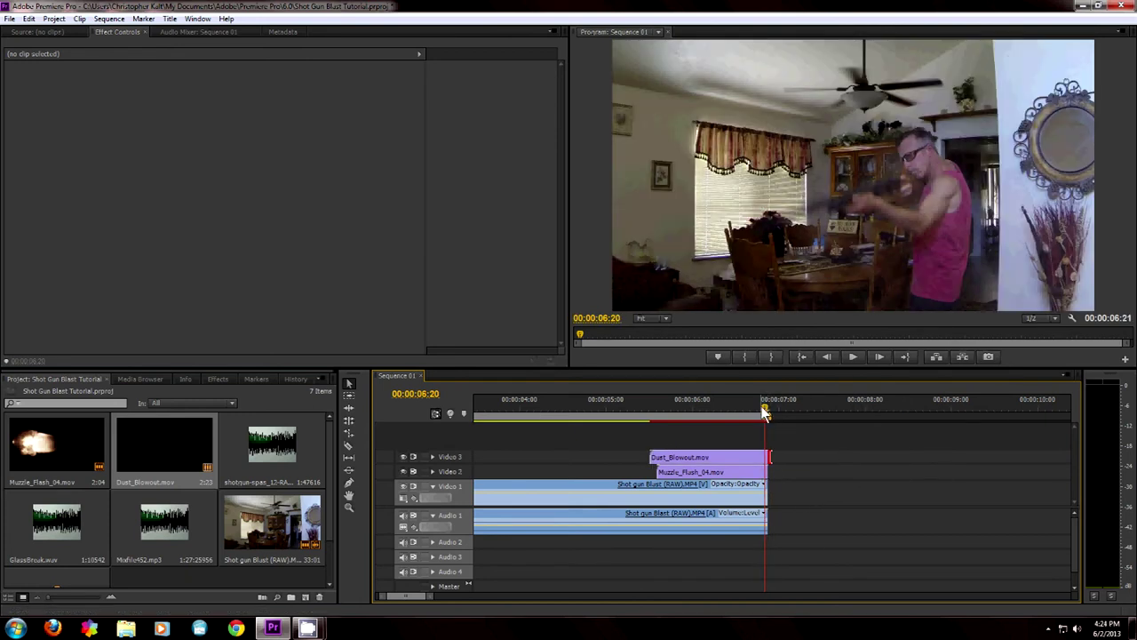
pyautogui.moveTo(764, 414); pyautogui.dragTo(646, 415)
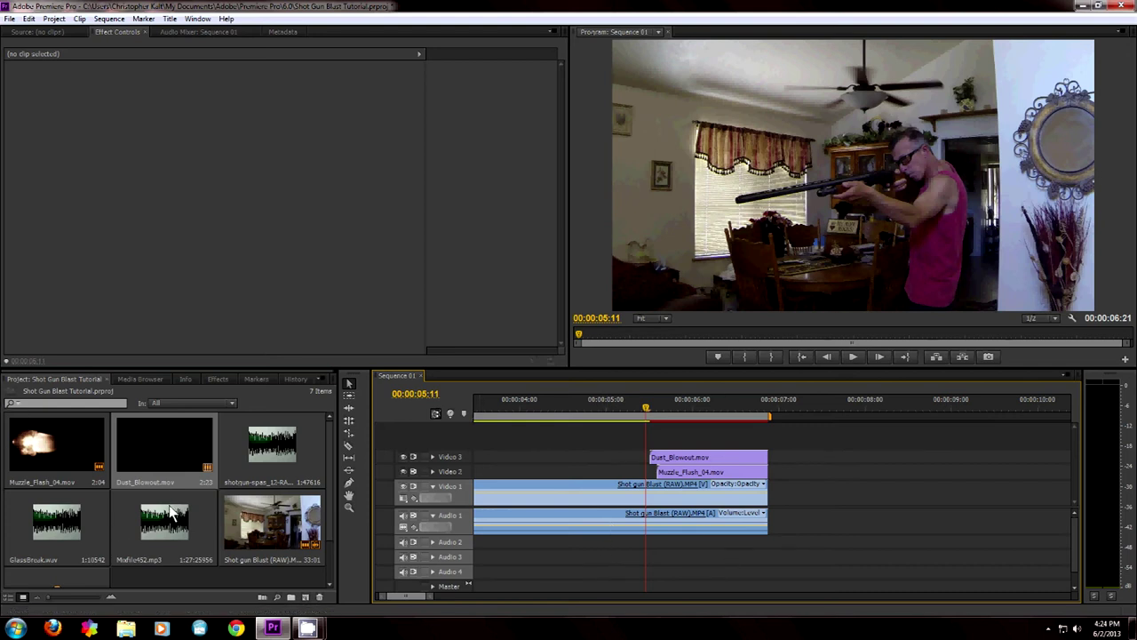
# Step: Place the shotgun-spas mp3 on Audio 2 at the blast, expand the track, and play it back
pyautogui.click(258, 455)
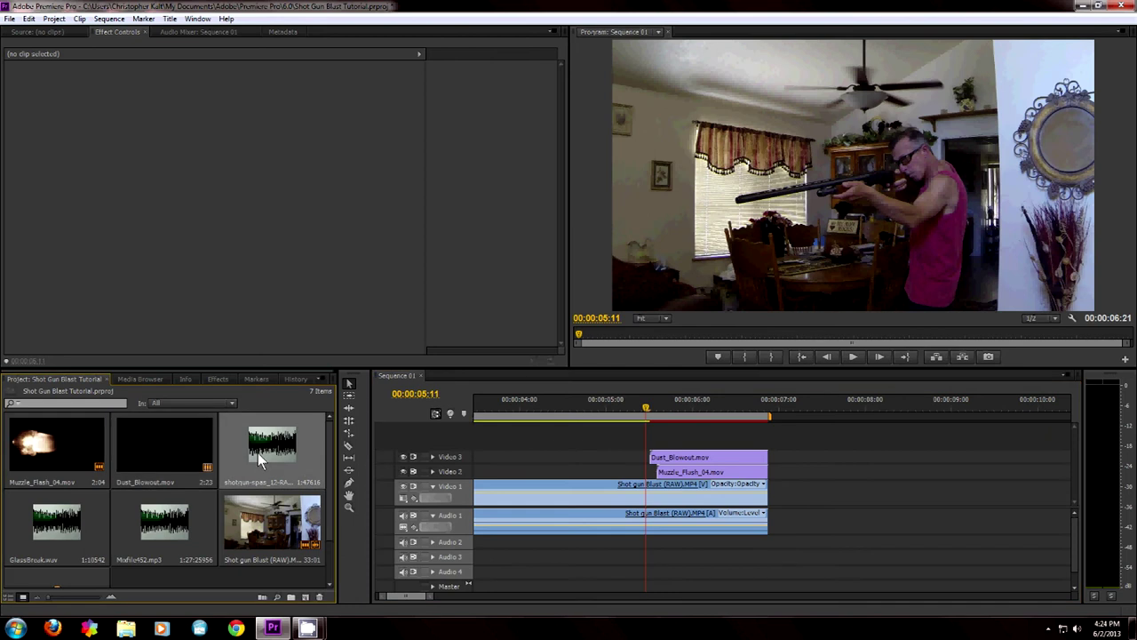
pyautogui.moveTo(257, 453); pyautogui.dragTo(652, 549)
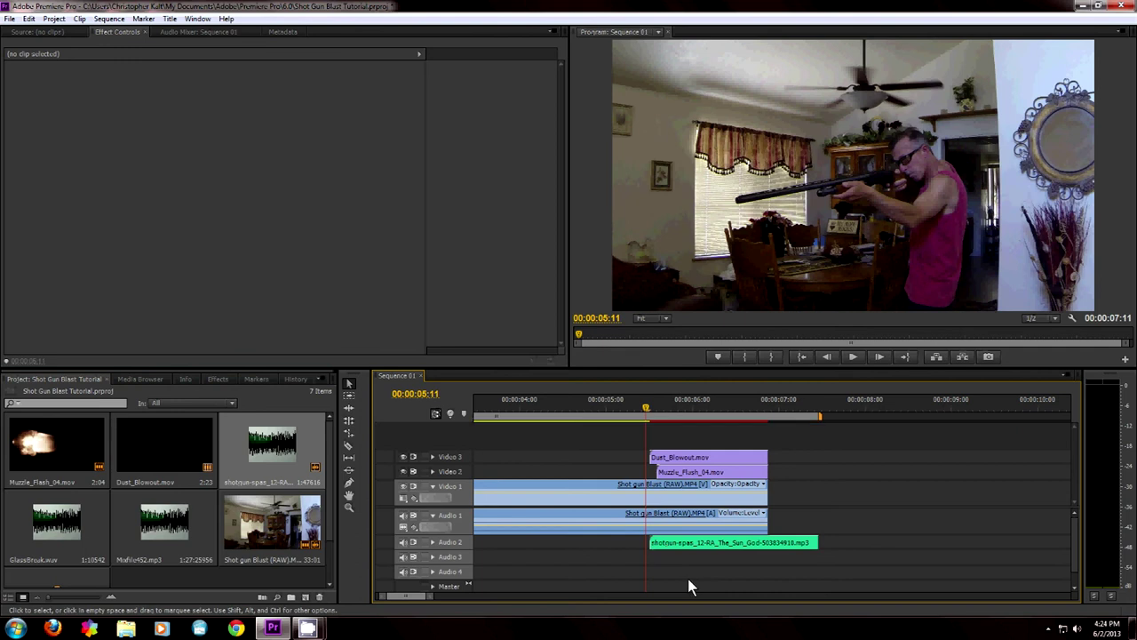
pyautogui.click(433, 542)
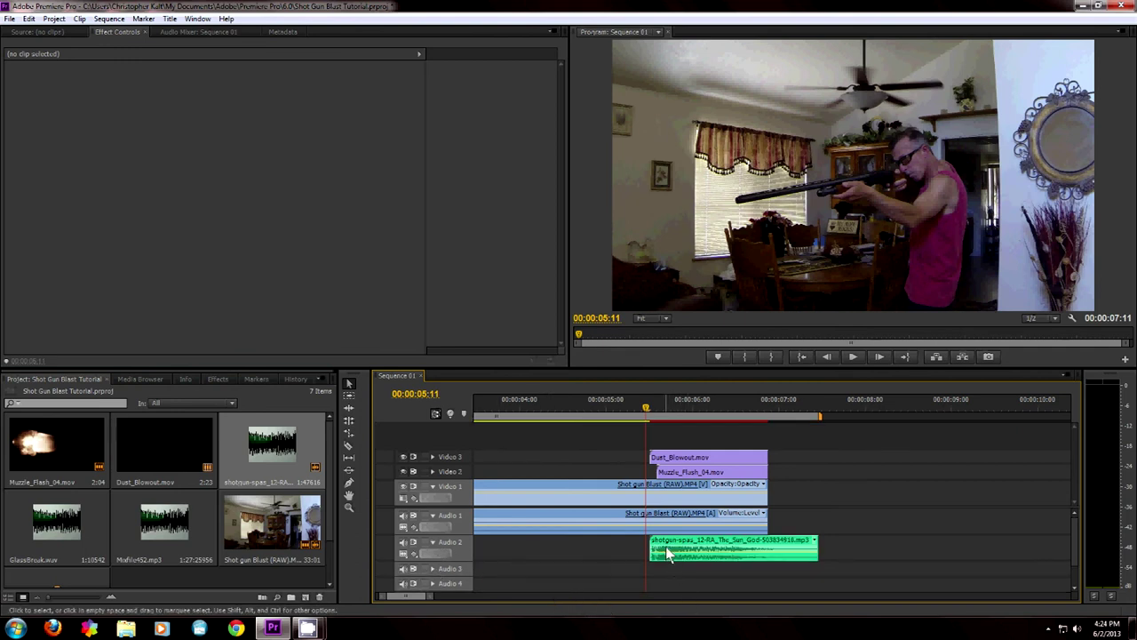
pyautogui.moveTo(669, 552); pyautogui.dragTo(668, 553)
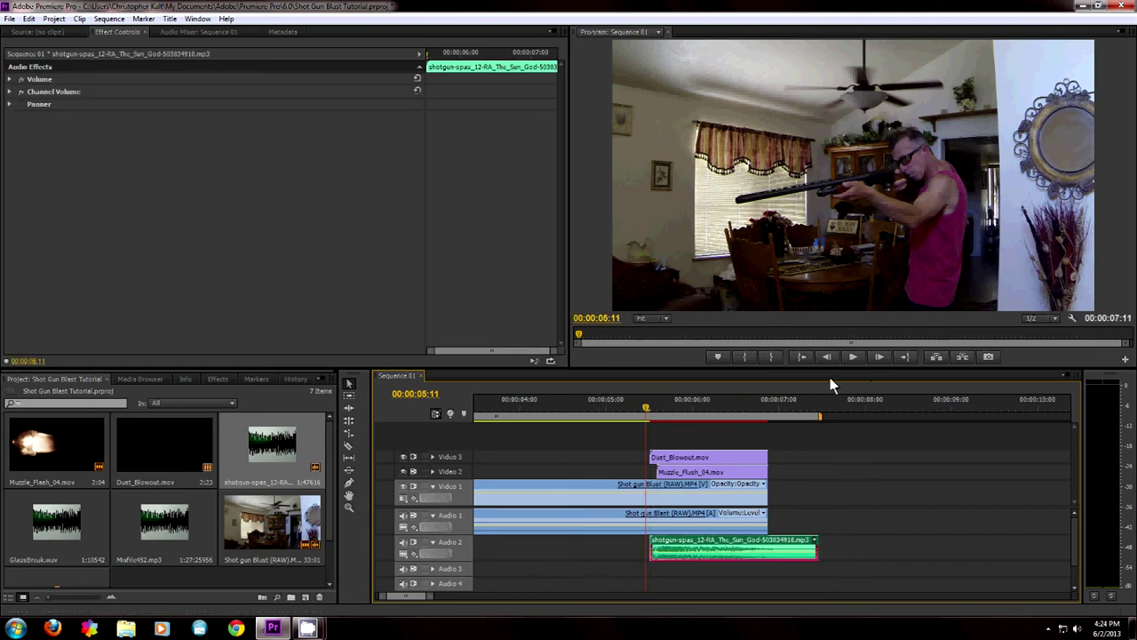
pyautogui.click(853, 356)
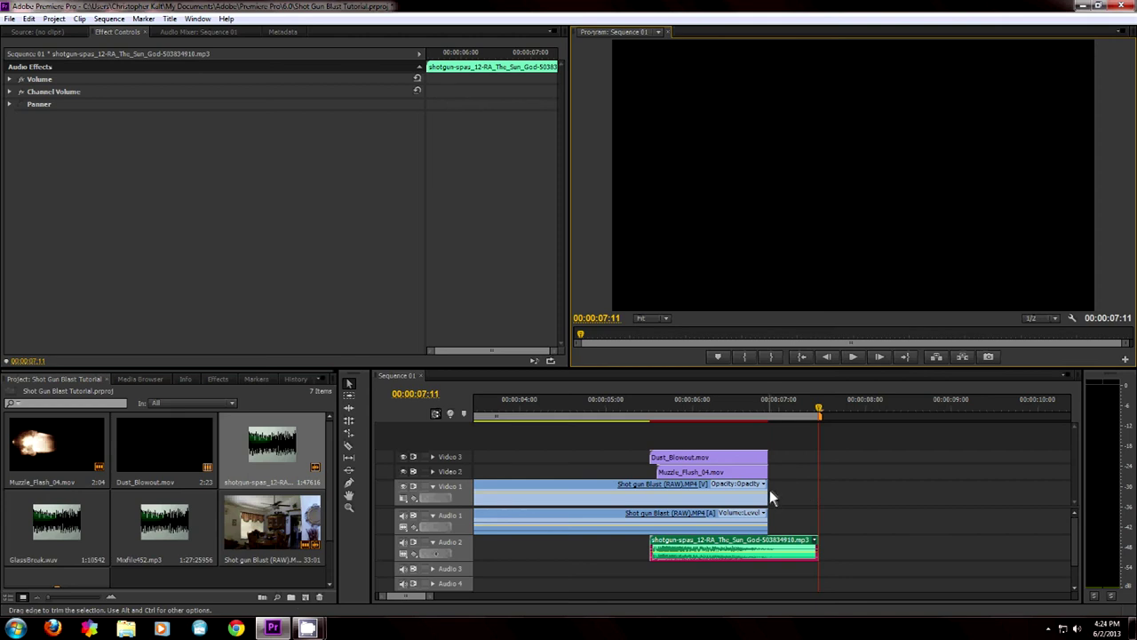
# Step: Extend the Shot gun Blast and Dust_Blowout clips' ends to about 00:00:07:07
pyautogui.moveTo(770, 497); pyautogui.dragTo(805, 497)
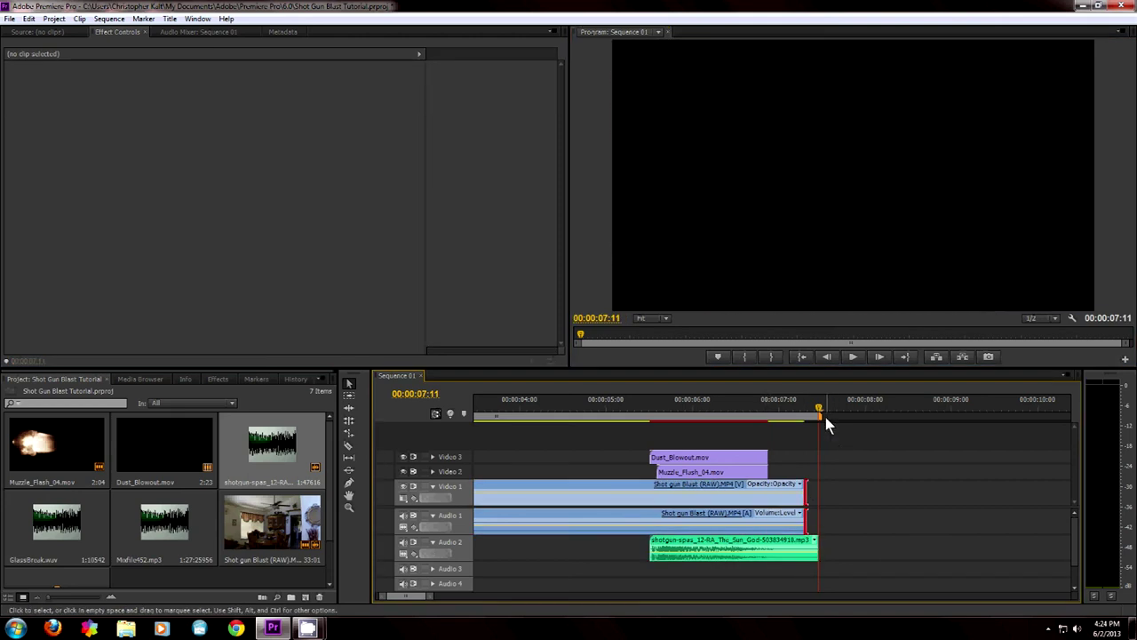
pyautogui.moveTo(819, 408); pyautogui.dragTo(784, 443)
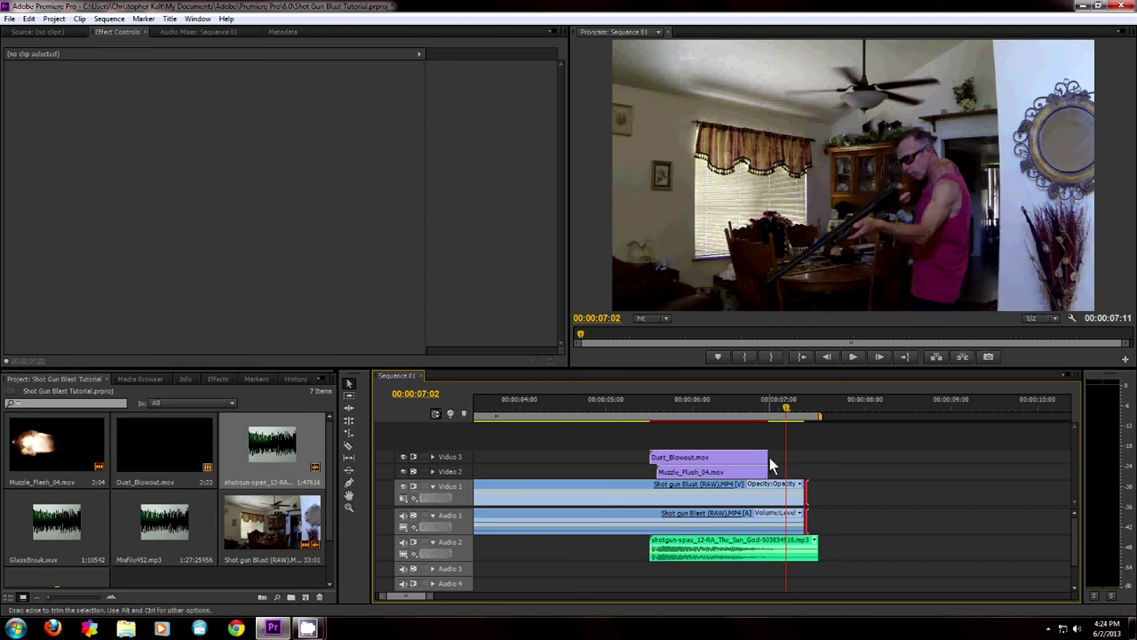
pyautogui.moveTo(790, 411); pyautogui.dragTo(806, 418)
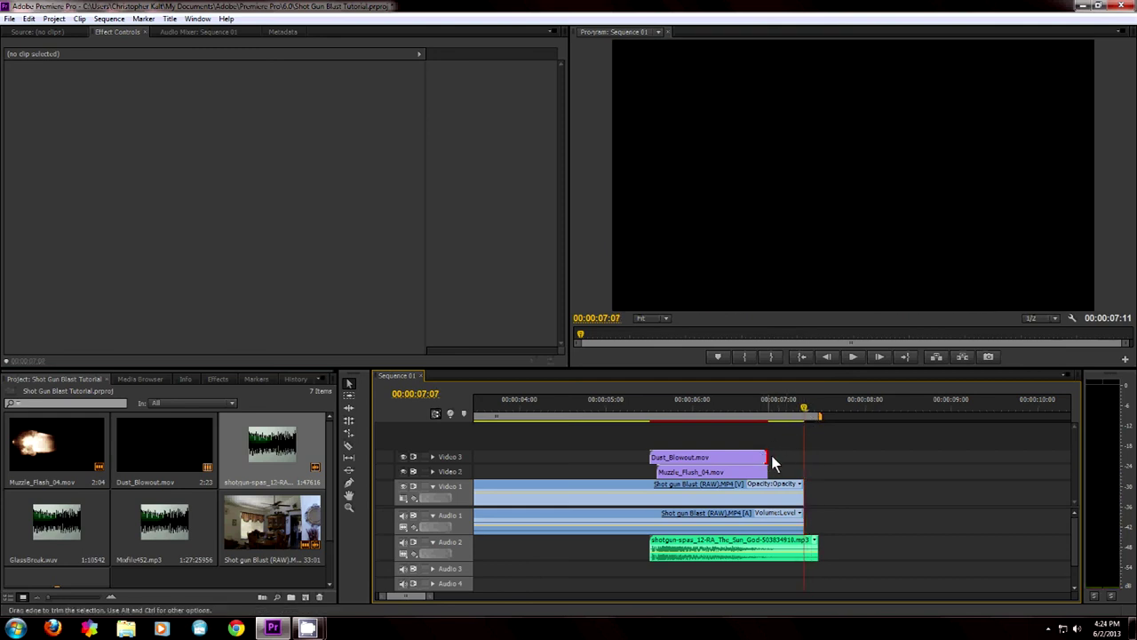
pyautogui.moveTo(772, 460); pyautogui.dragTo(803, 474)
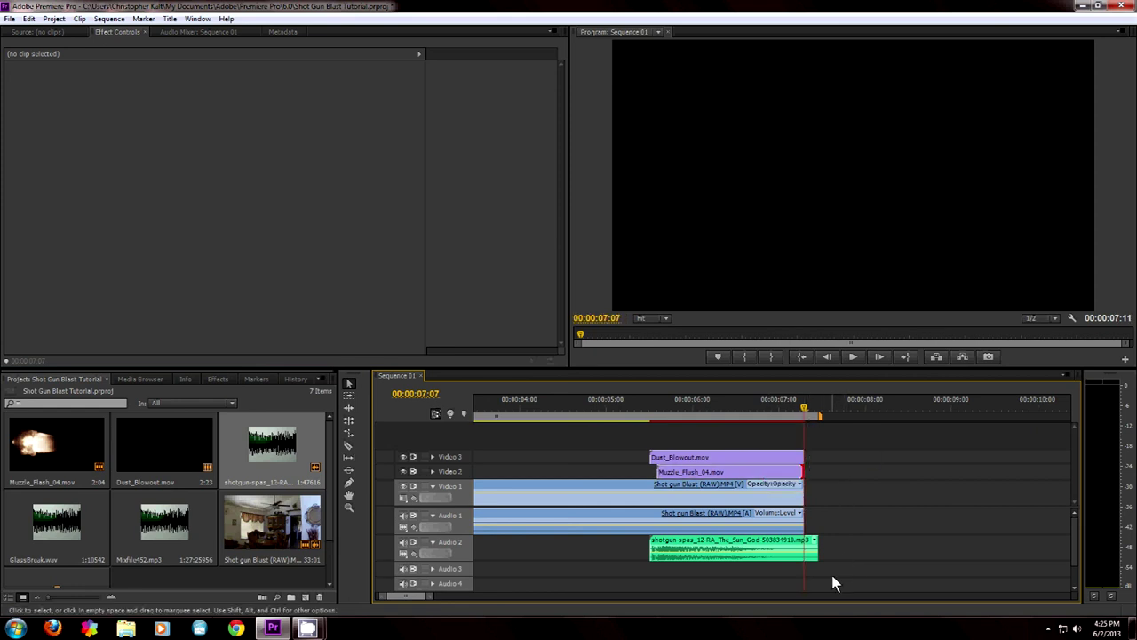
# Step: Return the playhead to the sequence start and play the layered blast
pyautogui.click(797, 413)
pyautogui.moveTo(780, 415); pyautogui.dragTo(621, 409)
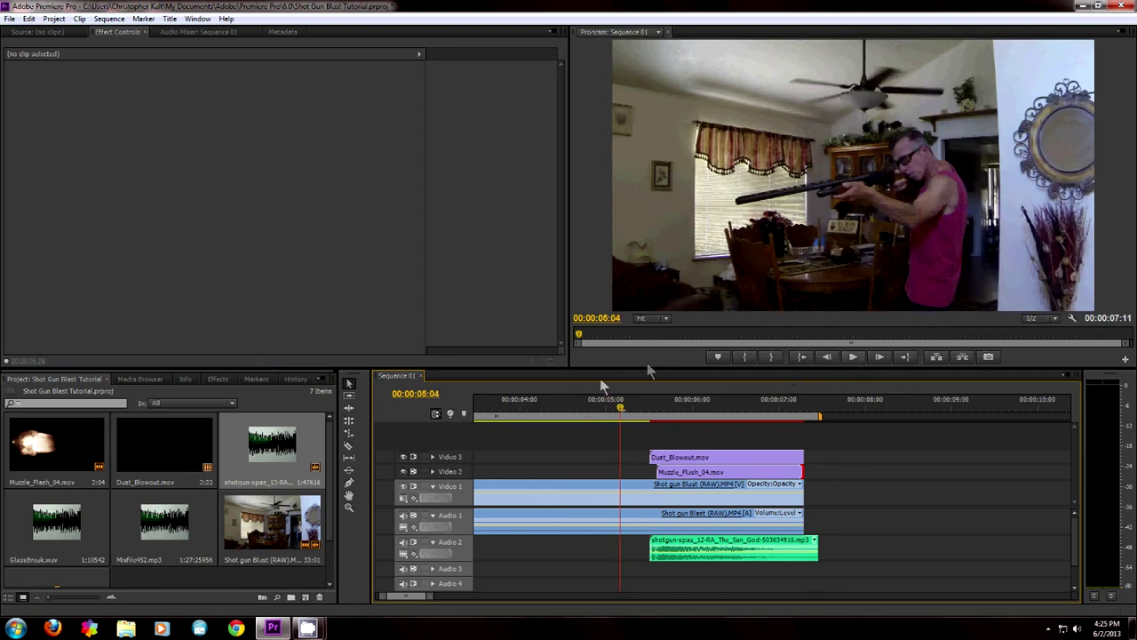
pyautogui.moveTo(621, 411); pyautogui.dragTo(435, 416)
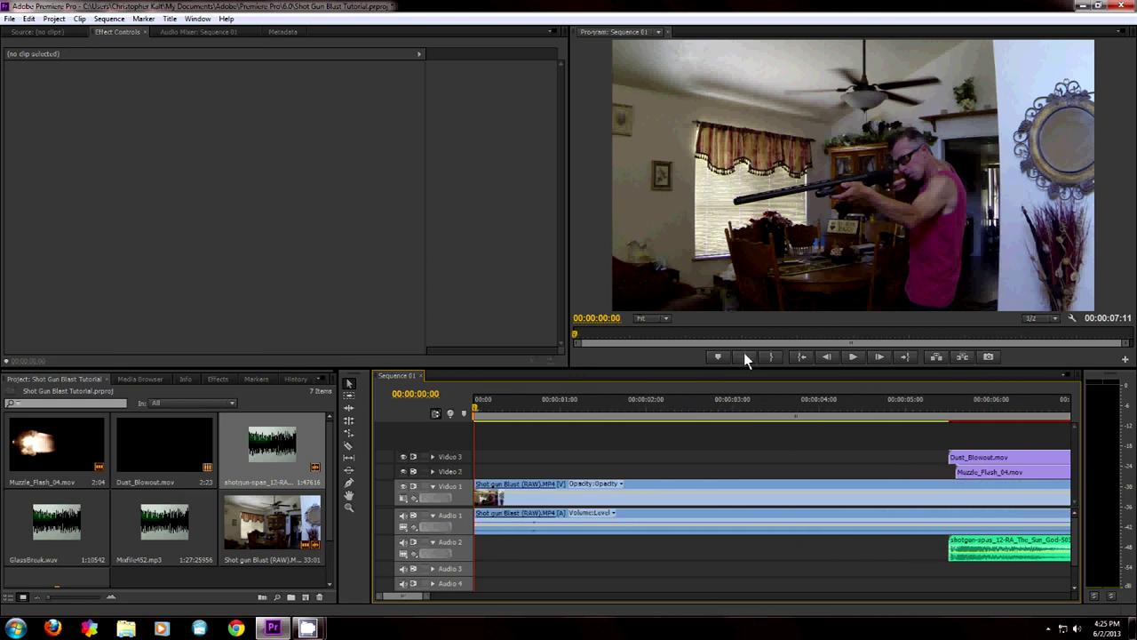
pyautogui.click(853, 357)
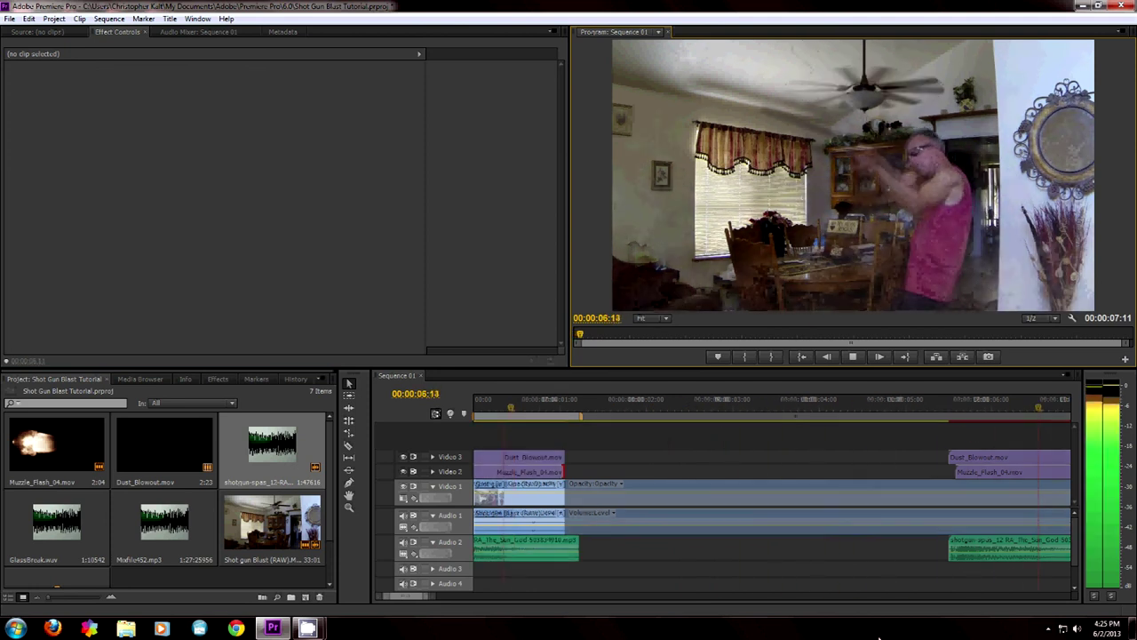
# Step: Place GlassBreak.wav on Audio 3 at 00:00:05:12 and expand the track
pyautogui.press('Up')
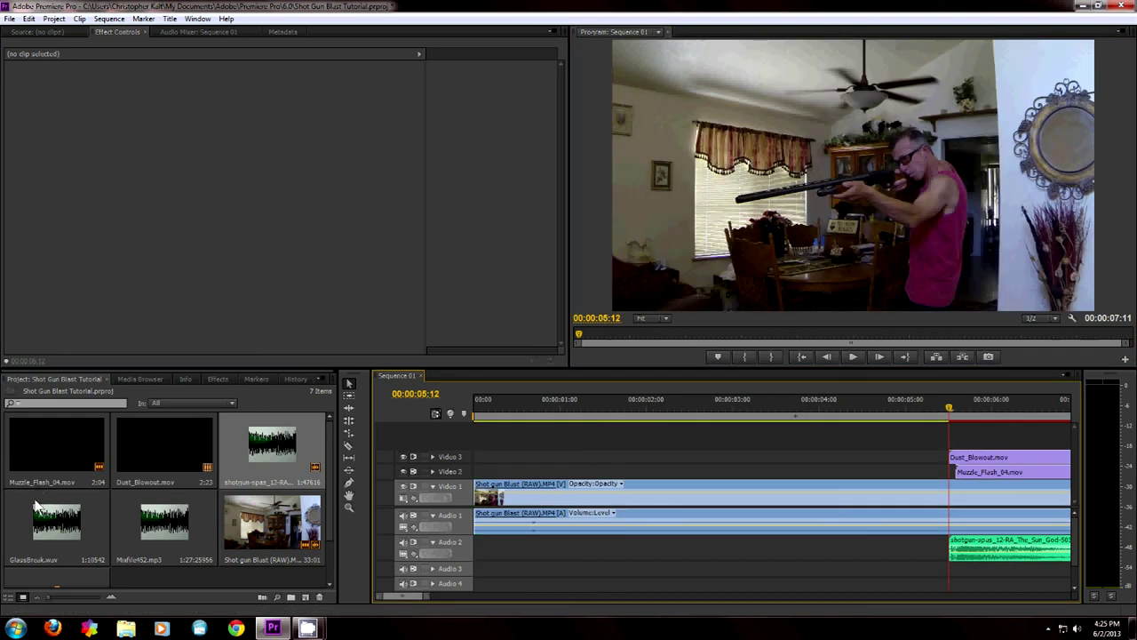
pyautogui.moveTo(42, 526); pyautogui.dragTo(950, 571)
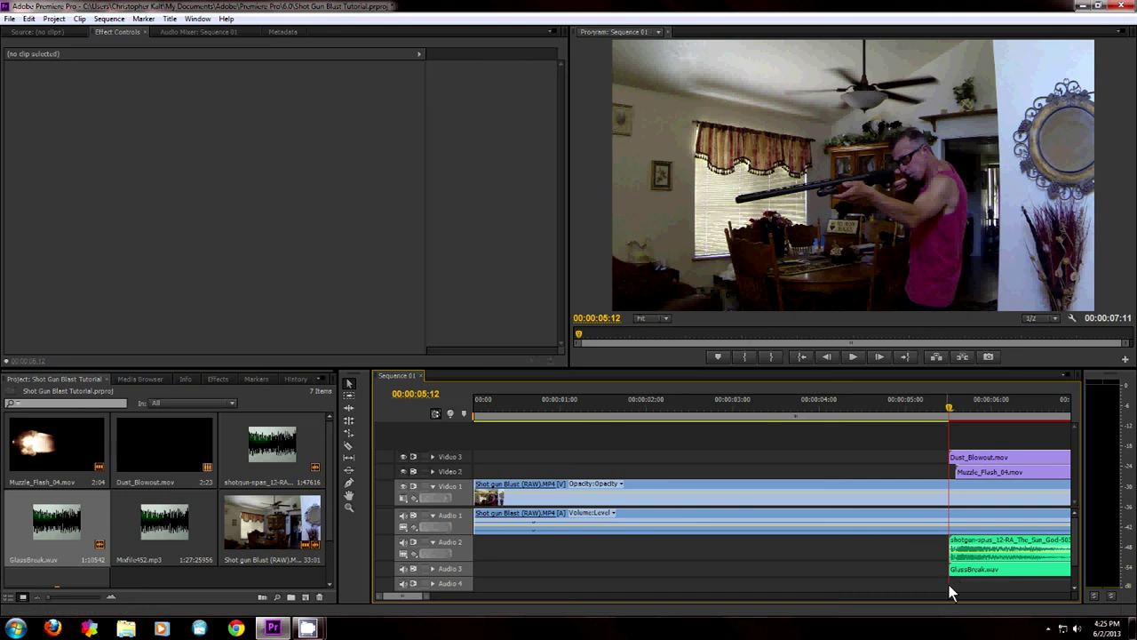
pyautogui.click(432, 567)
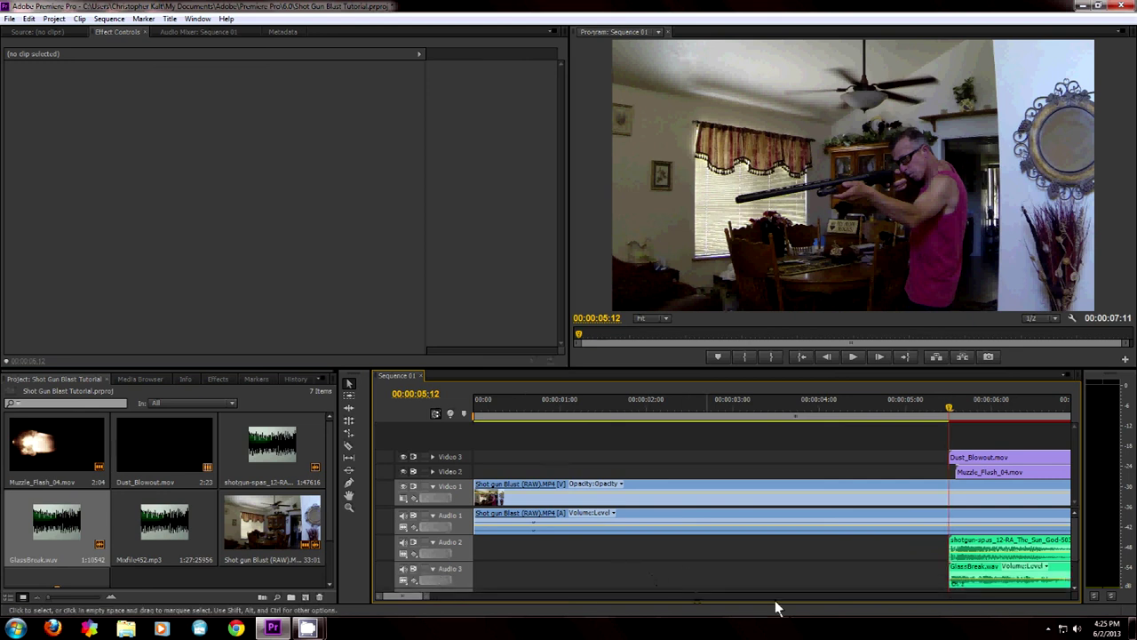
# Step: Preview the blast with both the shotgun and glass-break sounds, then replay the sequence
pyautogui.moveTo(948, 407); pyautogui.dragTo(866, 409)
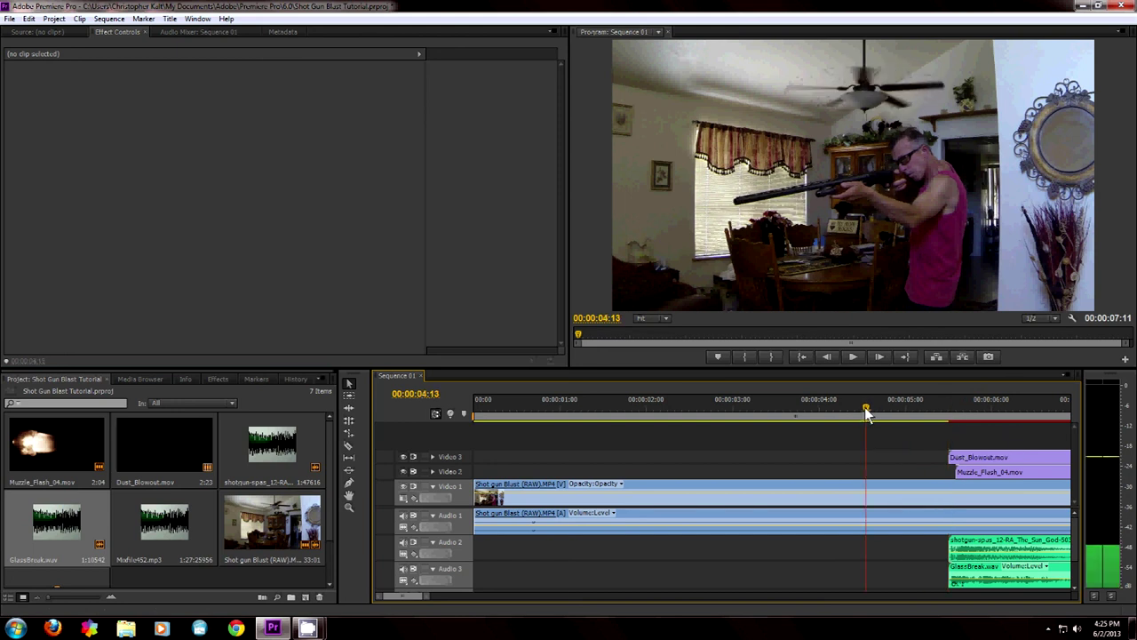
pyautogui.click(850, 357)
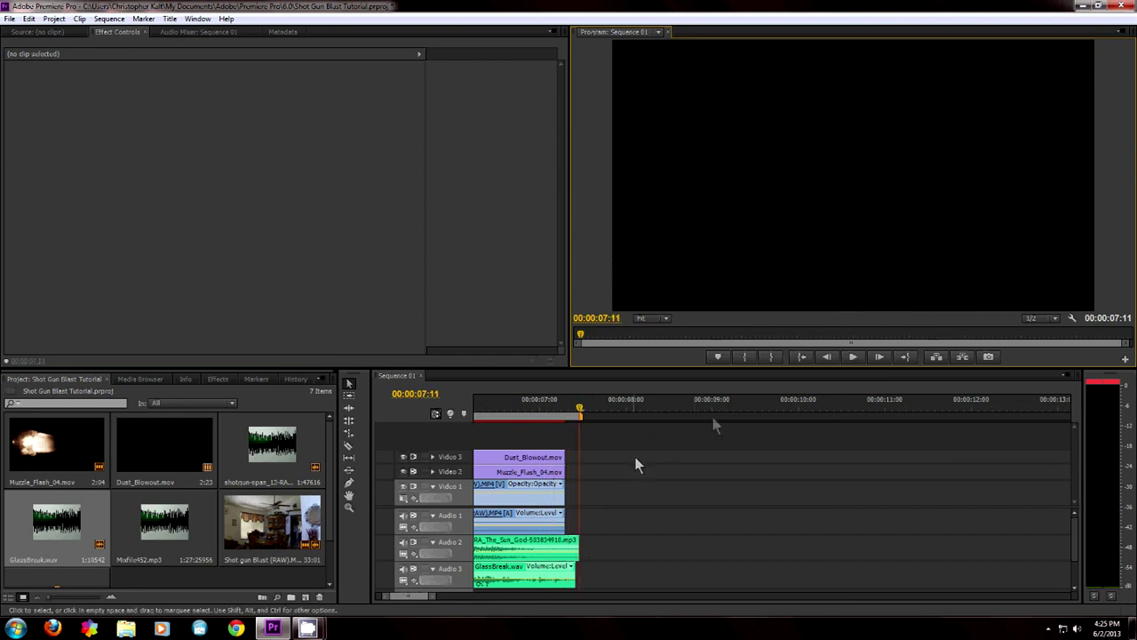
pyautogui.press('space')
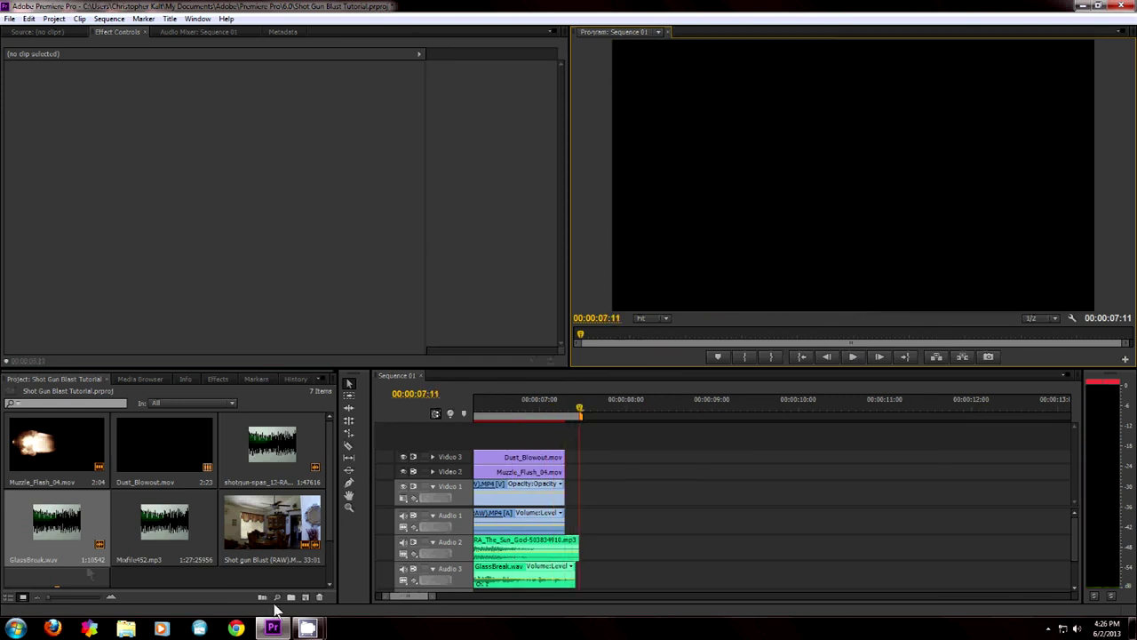
# Step: Open the Export Settings dialog for Sequence 01 via File > Export > Media
pyautogui.click(7, 22)
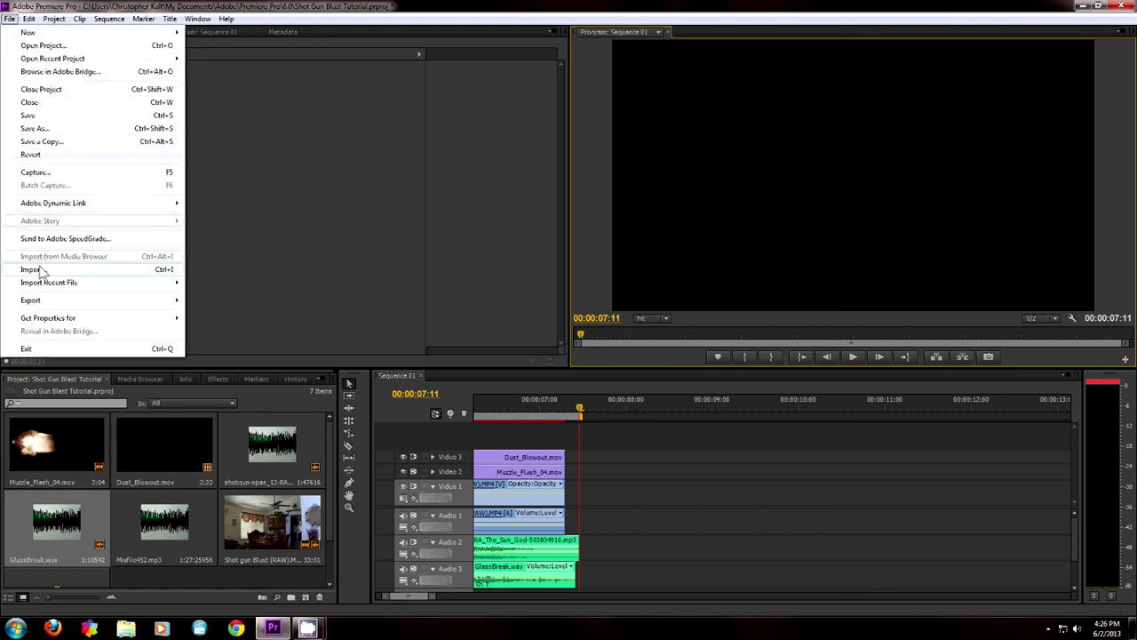
pyautogui.moveTo(64, 300)
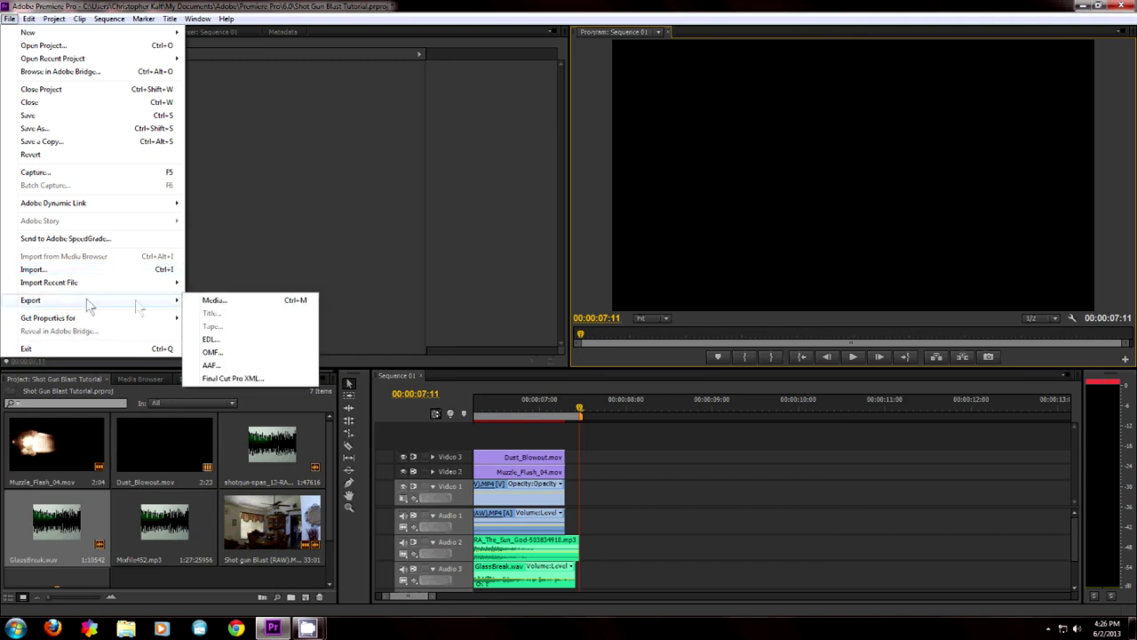
pyautogui.click(225, 301)
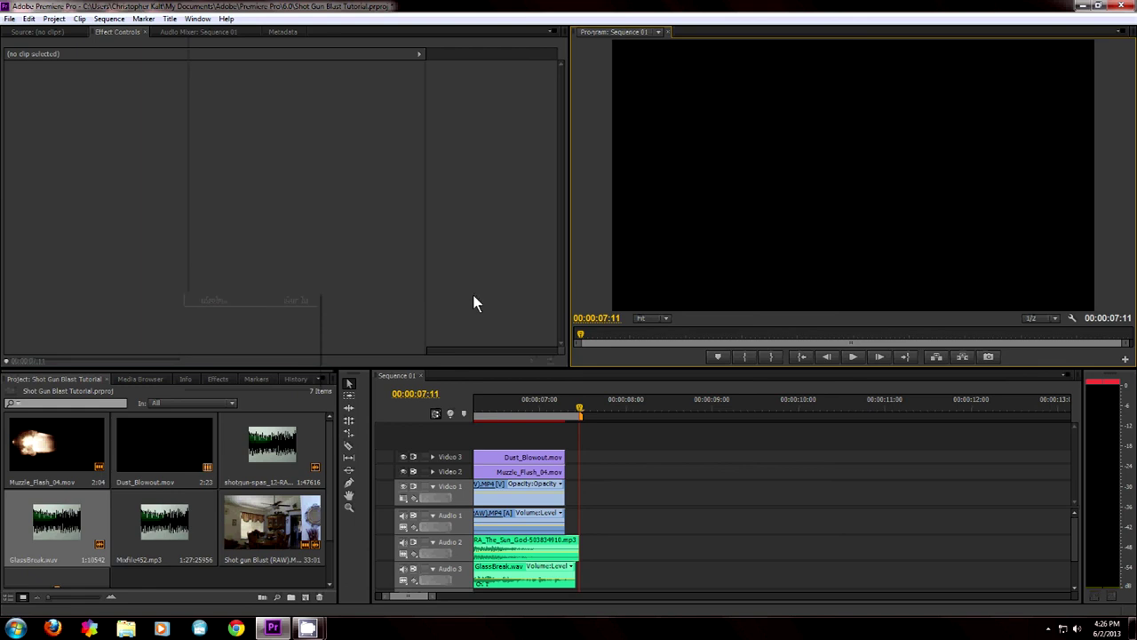